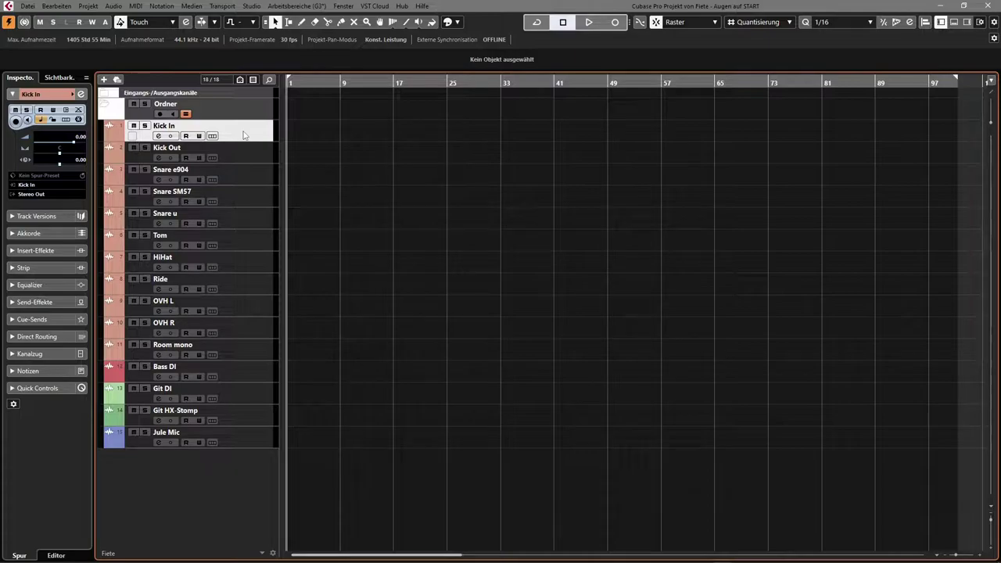
Go through the drum tracks from Kick Out to Room mono and return to Kick In
{"action": "left_click", "coordinate": [254, 156]}
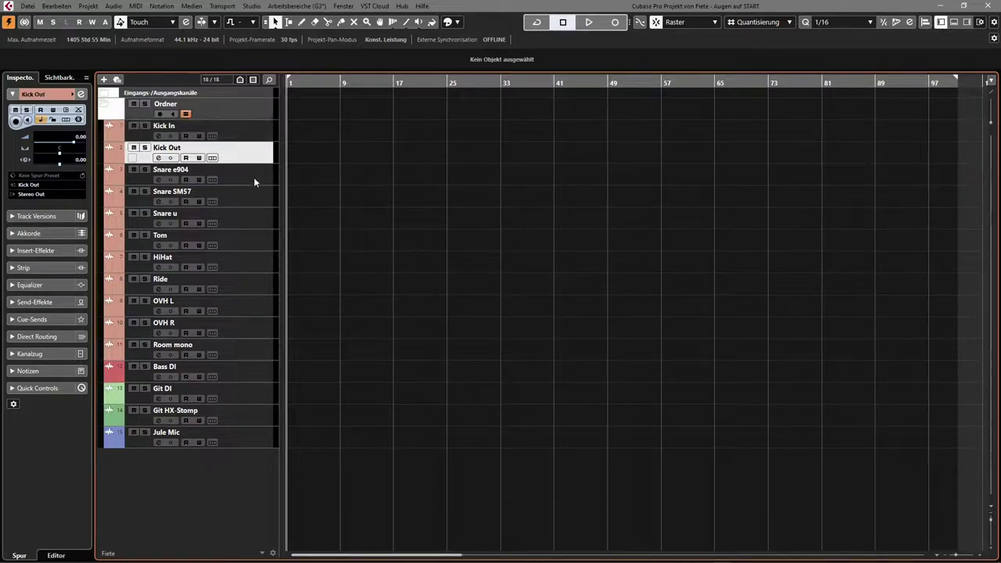
{"action": "left_click", "coordinate": [253, 177]}
{"action": "left_click", "coordinate": [256, 198]}
{"action": "left_click", "coordinate": [259, 218]}
{"action": "left_click", "coordinate": [261, 240]}
{"action": "left_click", "coordinate": [260, 263]}
{"action": "left_click", "coordinate": [261, 285]}
{"action": "left_click", "coordinate": [260, 309]}
{"action": "left_click", "coordinate": [261, 350]}
{"action": "left_click", "coordinate": [260, 332]}
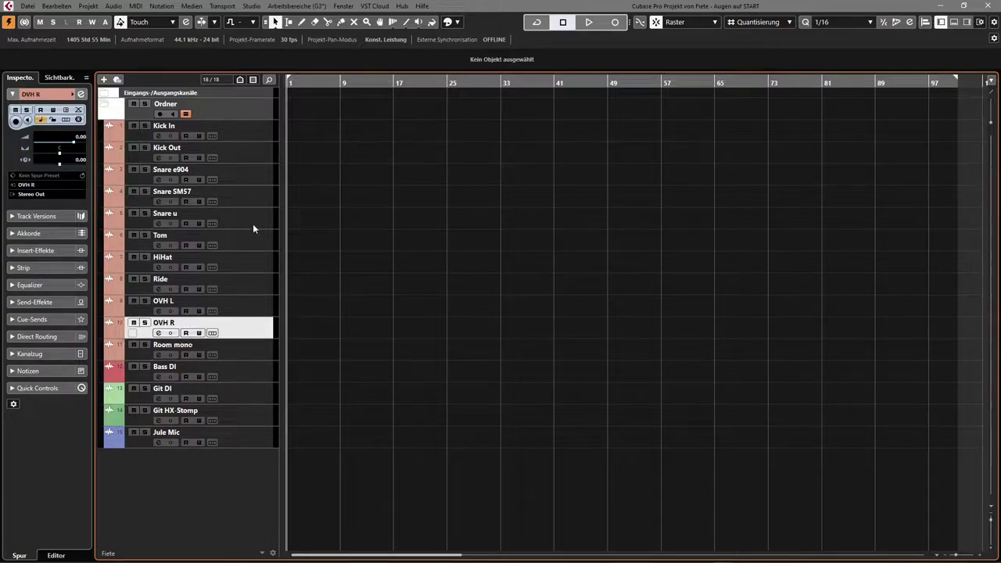
{"action": "left_click", "coordinate": [259, 129]}
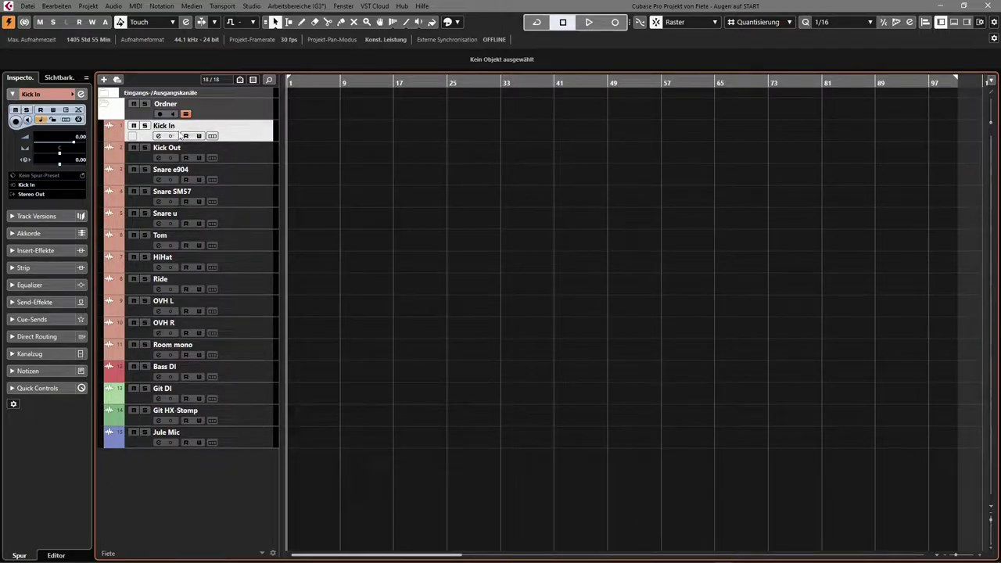
Examine the Ordner folder track's group editing option and the Kick In, Kick Out and Snare e904 tracks
{"action": "left_click", "coordinate": [244, 109]}
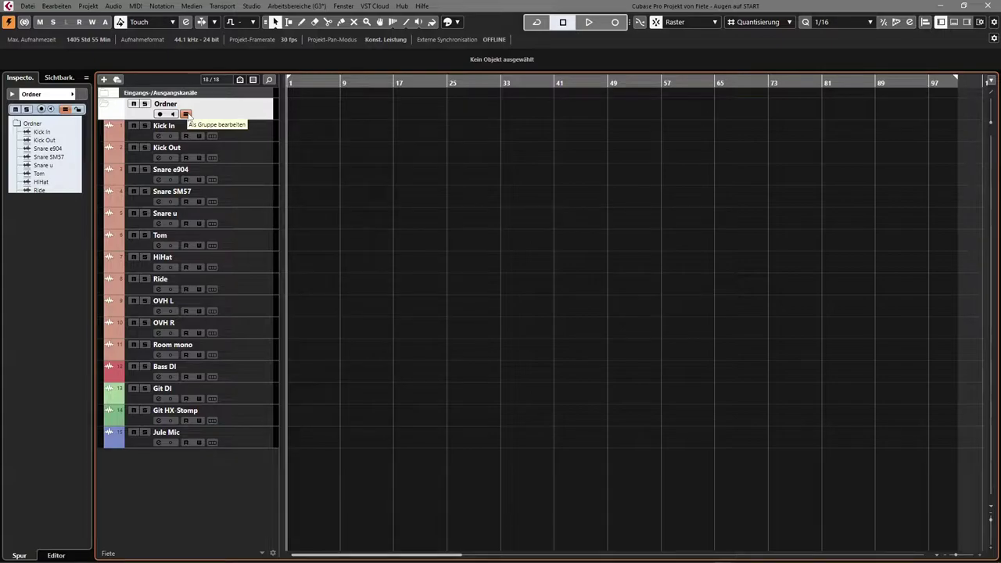
{"action": "left_click", "coordinate": [258, 140]}
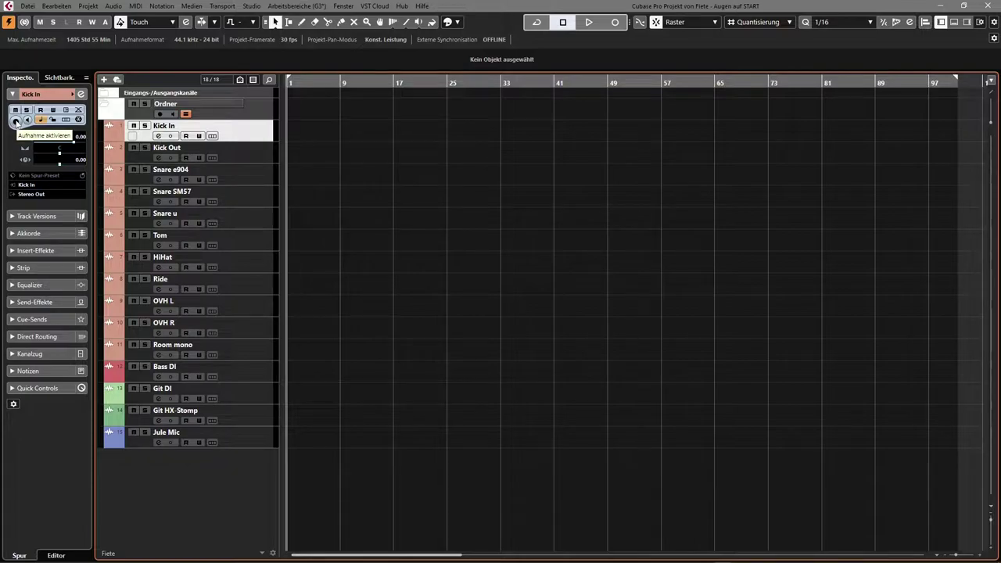
{"action": "left_click", "coordinate": [262, 157]}
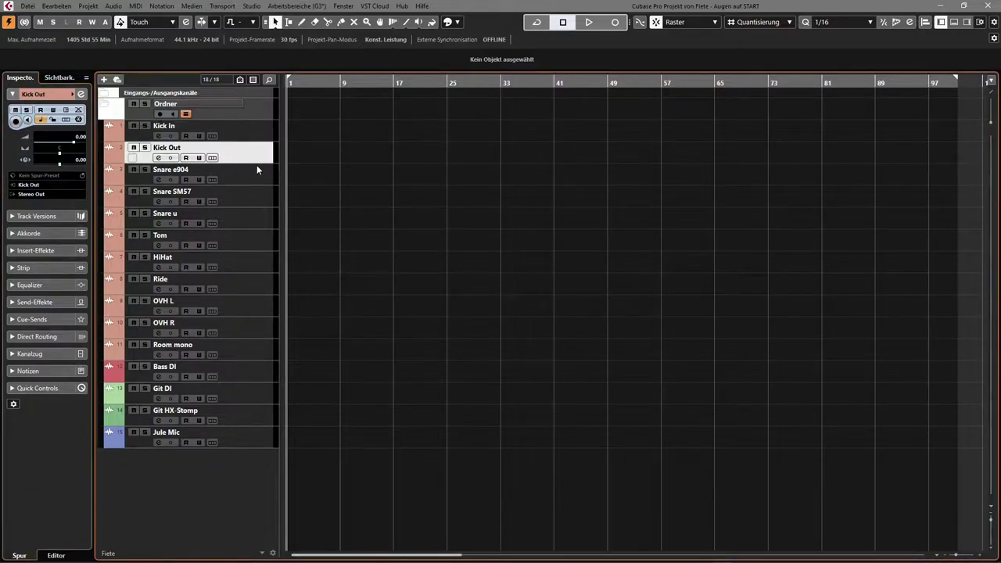
{"action": "left_click", "coordinate": [252, 180]}
Record-enable the Kick In track on its own and disarm it again
{"action": "left_click", "coordinate": [237, 134]}
{"action": "left_click", "coordinate": [17, 122]}
{"action": "left_click", "coordinate": [19, 122]}
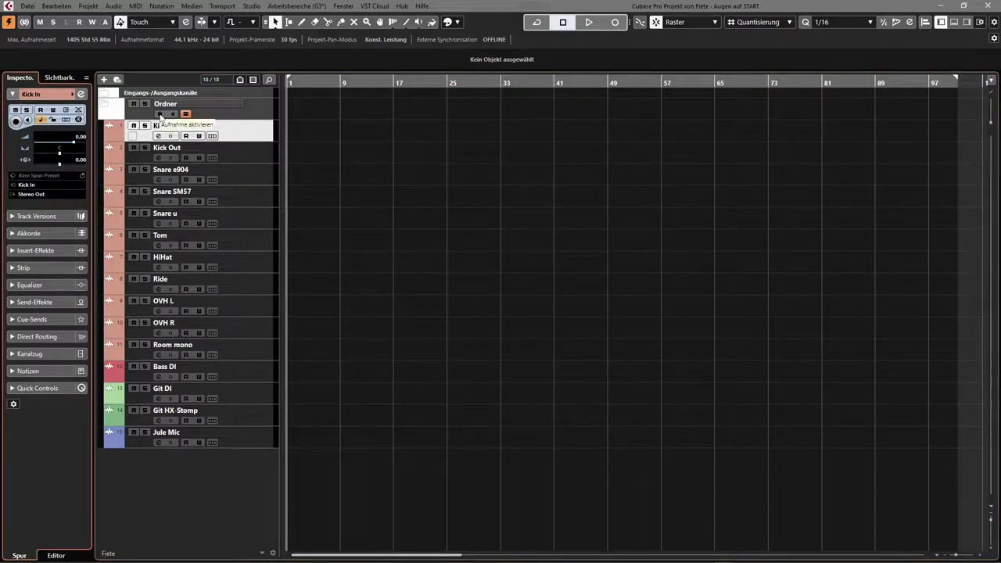
Record-enable all tracks through the Ordner folder and check each one from Kick In to the last microphone track
{"action": "left_click", "coordinate": [160, 115]}
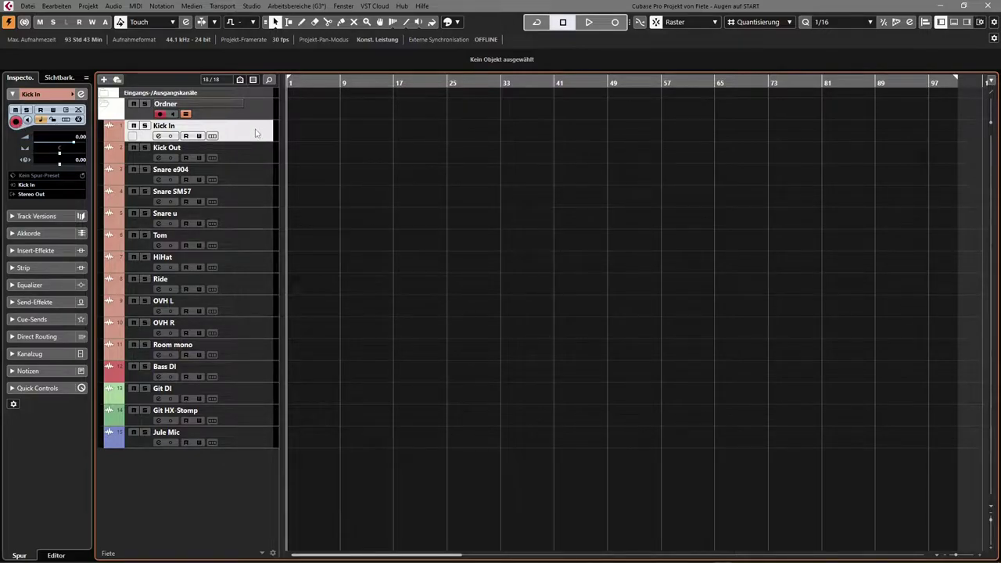
{"action": "key", "text": "Down"}
{"action": "key", "text": "Down"}
{"action": "key", "text": "Down"}
{"action": "key", "text": "Down"}
{"action": "key", "text": "Down"}
{"action": "key", "text": "Down"}
{"action": "key", "text": "Down"}
{"action": "key", "text": "Down"}
{"action": "key", "text": "Down"}
{"action": "key", "text": "Down"}
{"action": "key", "text": "Down"}
{"action": "key", "text": "Down"}
{"action": "key", "text": "Down"}
{"action": "key", "text": "Down"}
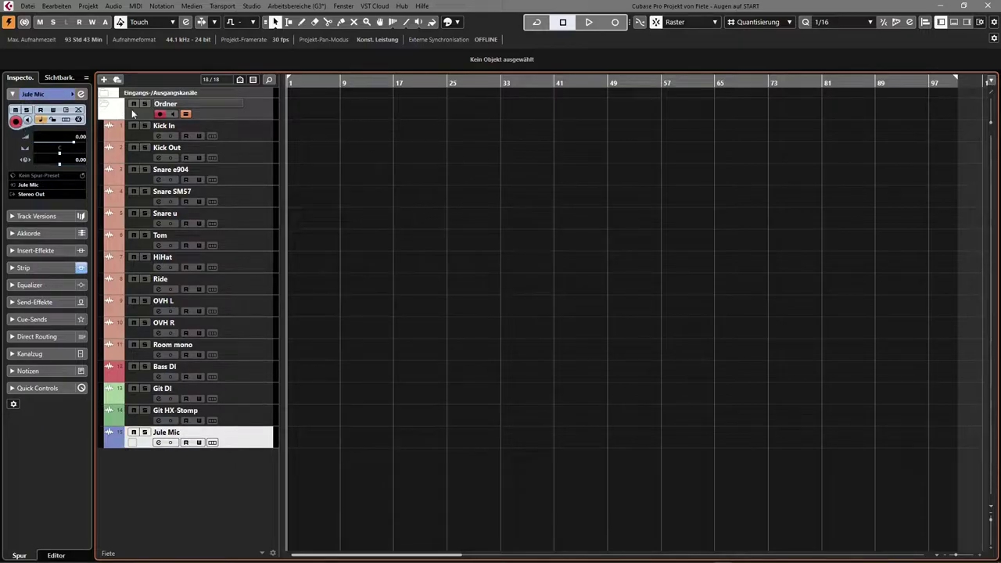
Go back up through the tracks to the Ordner folder and disarm all of them through the folder
{"action": "key", "text": "Up"}
{"action": "key", "text": "Up"}
{"action": "key", "text": "Up"}
{"action": "key", "text": "Up"}
{"action": "key", "text": "Up"}
{"action": "key", "text": "Up"}
{"action": "key", "text": "Up"}
{"action": "key", "text": "Up"}
{"action": "key", "text": "Up"}
{"action": "key", "text": "Up"}
{"action": "key", "text": "Up"}
{"action": "key", "text": "Up"}
{"action": "key", "text": "Up"}
{"action": "key", "text": "Up"}
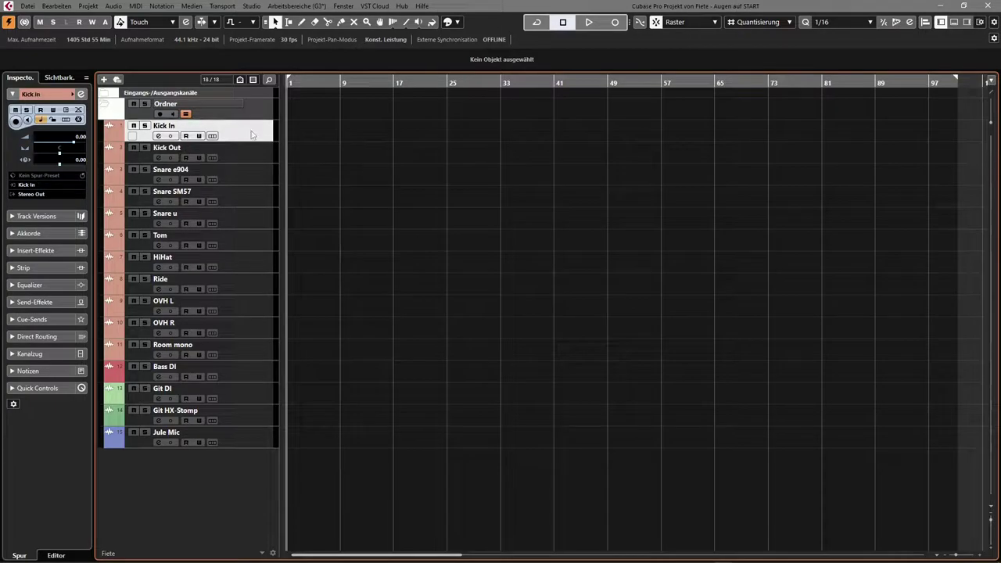
{"action": "key", "text": "Up"}
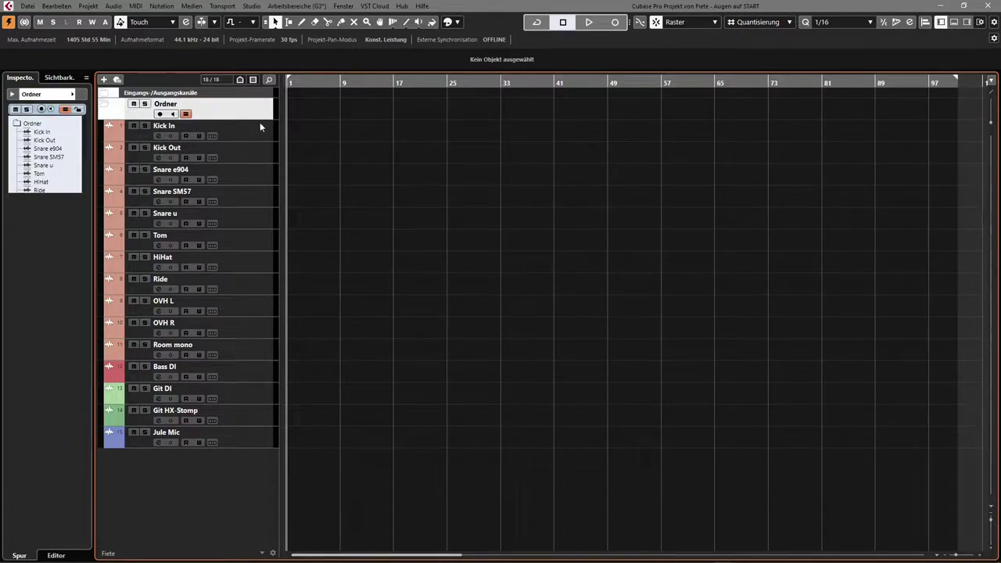
Select all tracks from Kick In to the last microphone track and record-enable them together
{"action": "left_click", "coordinate": [261, 133]}
{"action": "left_click", "coordinate": [260, 438], "text": "shift"}
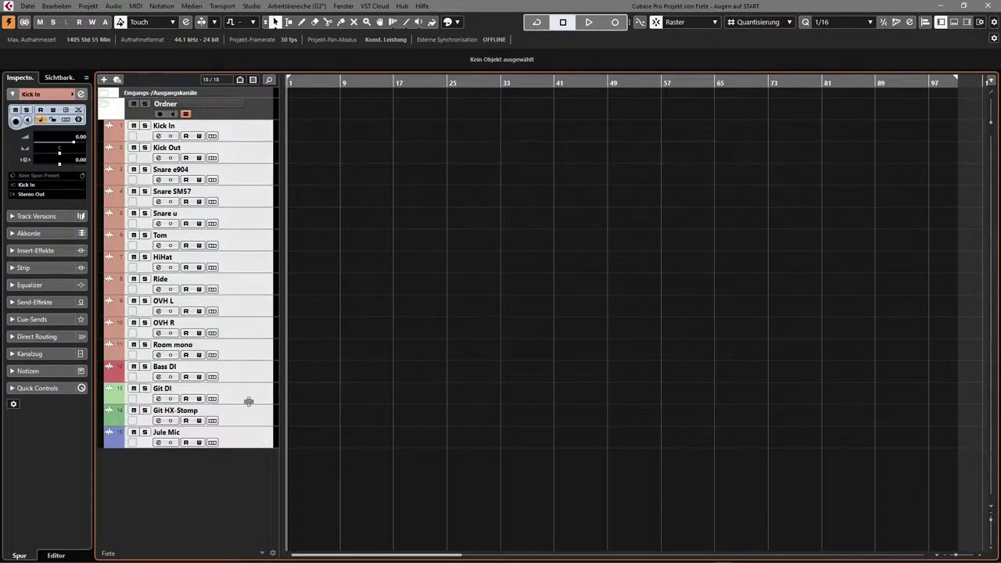
{"action": "left_click", "coordinate": [17, 122]}
Check the record-enable status of the individual tracks from Kick In to Snare u
{"action": "left_click", "coordinate": [248, 132]}
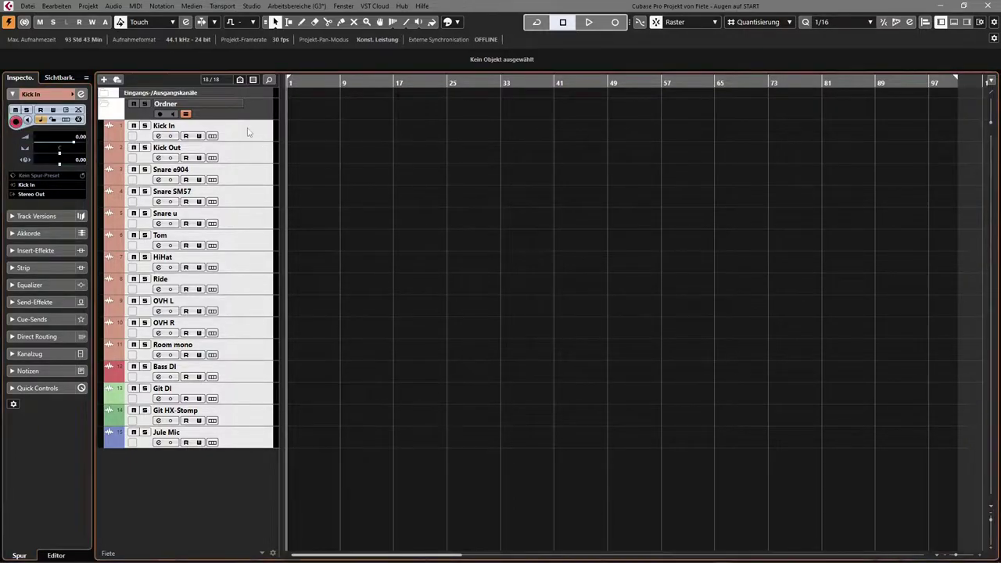
{"action": "left_click", "coordinate": [251, 151]}
{"action": "left_click", "coordinate": [252, 174]}
{"action": "left_click", "coordinate": [248, 199]}
{"action": "left_click", "coordinate": [249, 221]}
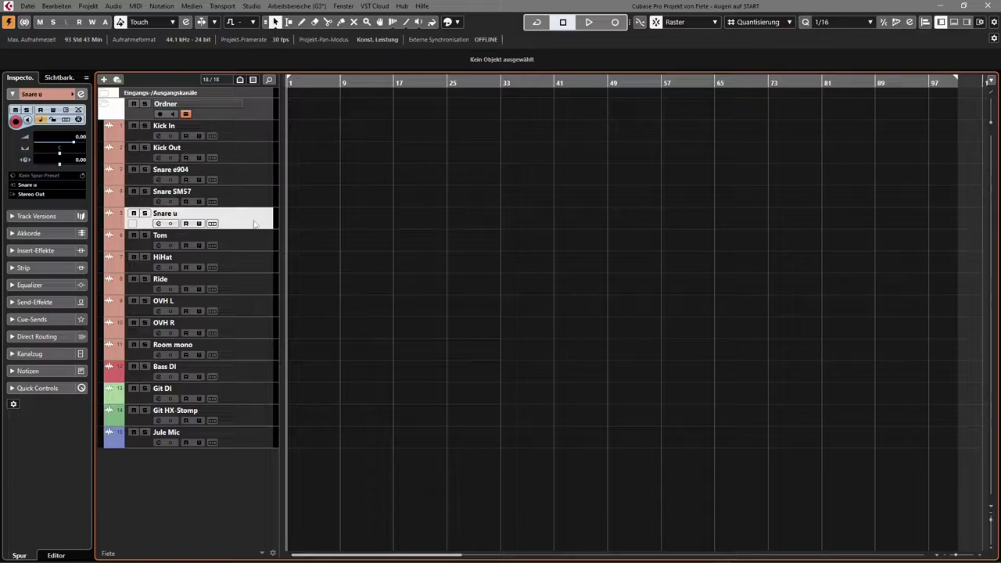
Reselect every track from Kick In to the last microphone track and disarm them all
{"action": "left_click", "coordinate": [246, 134]}
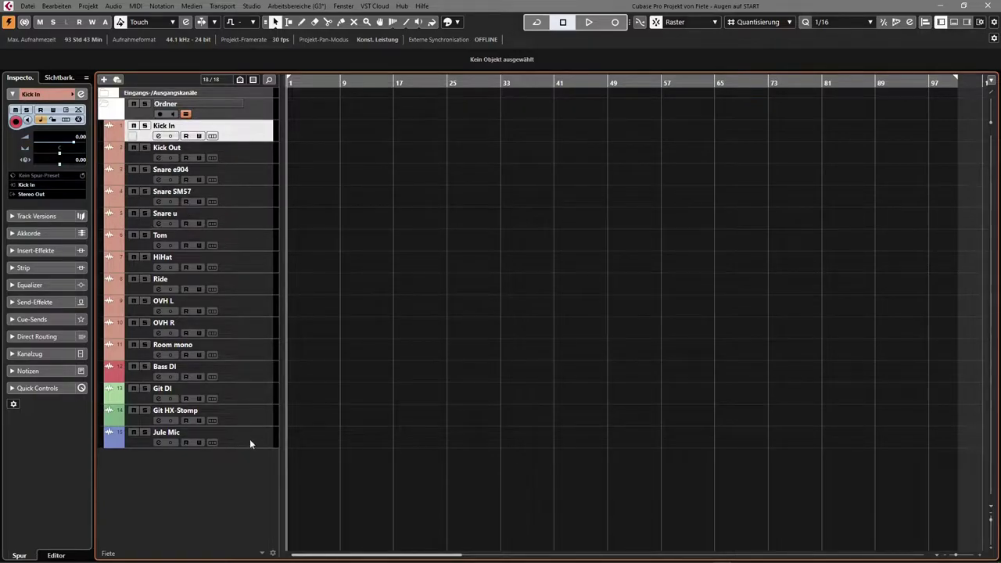
{"action": "left_click", "coordinate": [249, 444], "text": "shift"}
{"action": "left_click", "coordinate": [16, 121]}
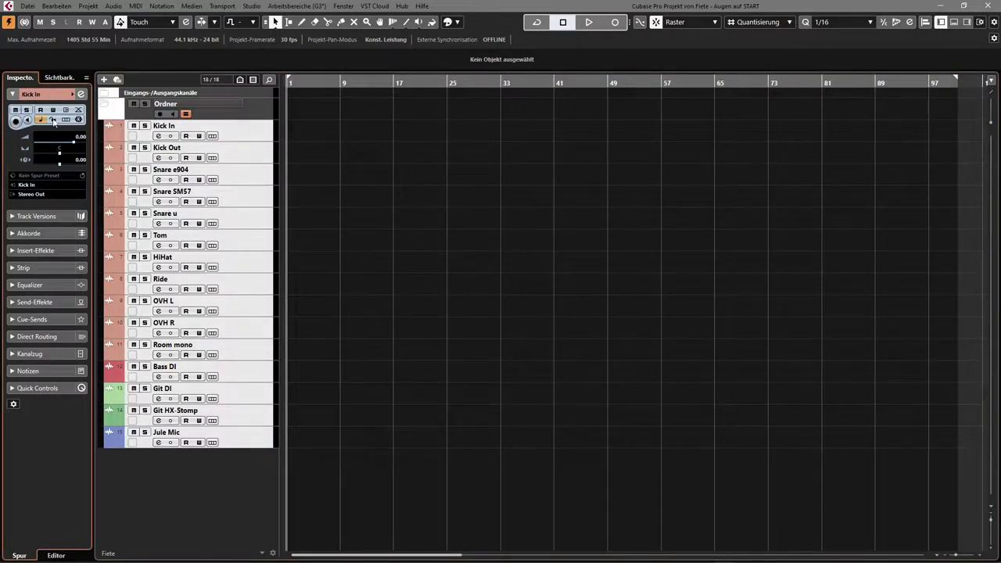
Record-enable all tracks at once through the Ordner folder track and select Kick In
{"action": "left_click", "coordinate": [263, 118]}
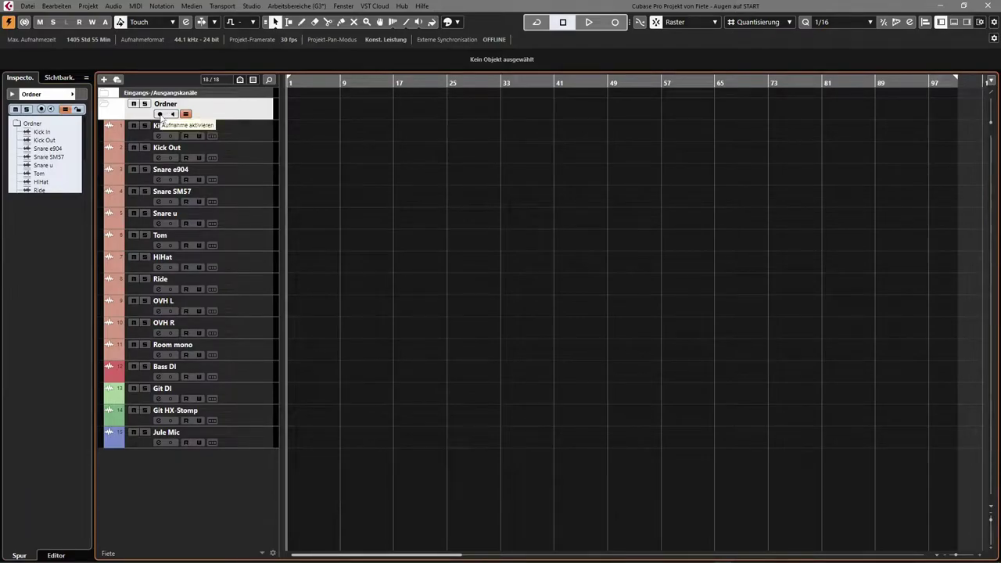
{"action": "left_click", "coordinate": [159, 114]}
{"action": "left_click", "coordinate": [263, 136]}
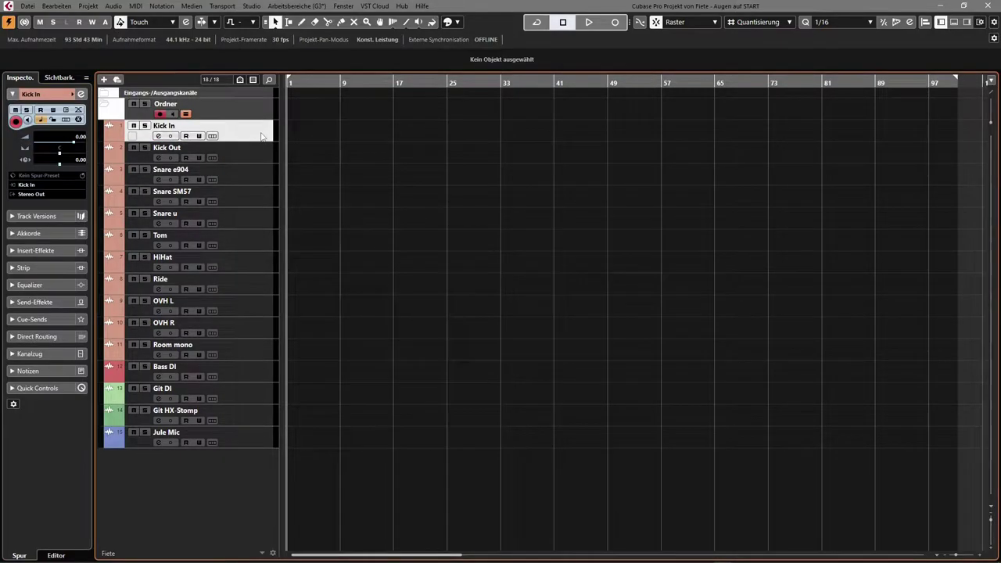
Check the record-enable status of every track down to the last one and back up to the Ordner folder
{"action": "key", "text": "Down"}
{"action": "key", "text": "Down"}
{"action": "key", "text": "Down"}
{"action": "key", "text": "Down"}
{"action": "key", "text": "Down"}
{"action": "key", "text": "Down"}
{"action": "key", "text": "Down"}
{"action": "key", "text": "Down"}
{"action": "key", "text": "Down"}
{"action": "key", "text": "Down"}
{"action": "key", "text": "Down"}
{"action": "key", "text": "Down"}
{"action": "key", "text": "Down"}
{"action": "key", "text": "Down"}
{"action": "key", "text": "Up"}
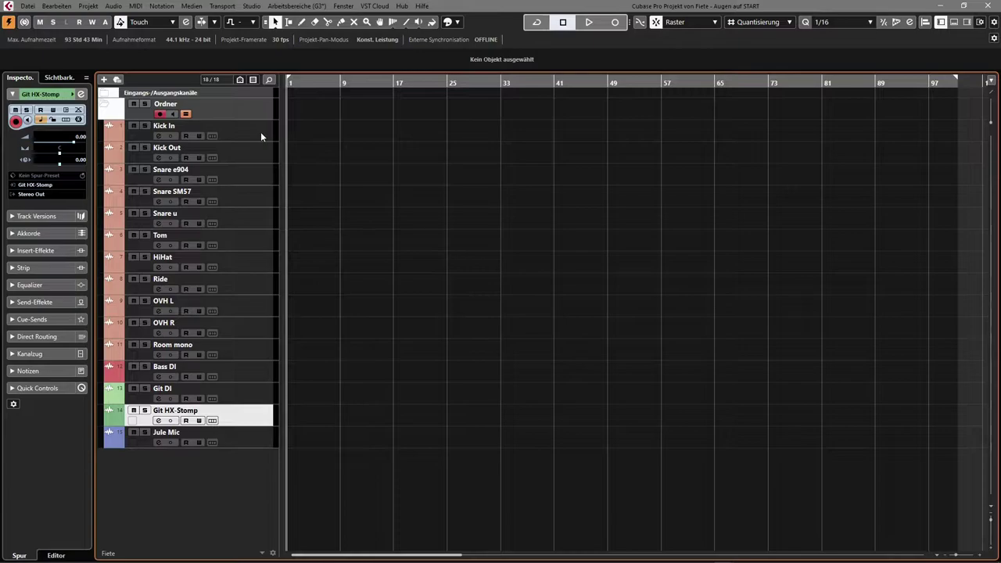
{"action": "key", "text": "Up"}
{"action": "key", "text": "Up"}
{"action": "key", "text": "Up"}
{"action": "key", "text": "Up"}
{"action": "key", "text": "Up"}
{"action": "key", "text": "Up"}
{"action": "key", "text": "Up"}
{"action": "key", "text": "Up"}
{"action": "key", "text": "Up"}
{"action": "key", "text": "Up"}
{"action": "key", "text": "Up"}
{"action": "key", "text": "Up"}
{"action": "key", "text": "Up"}
{"action": "key", "text": "Up"}
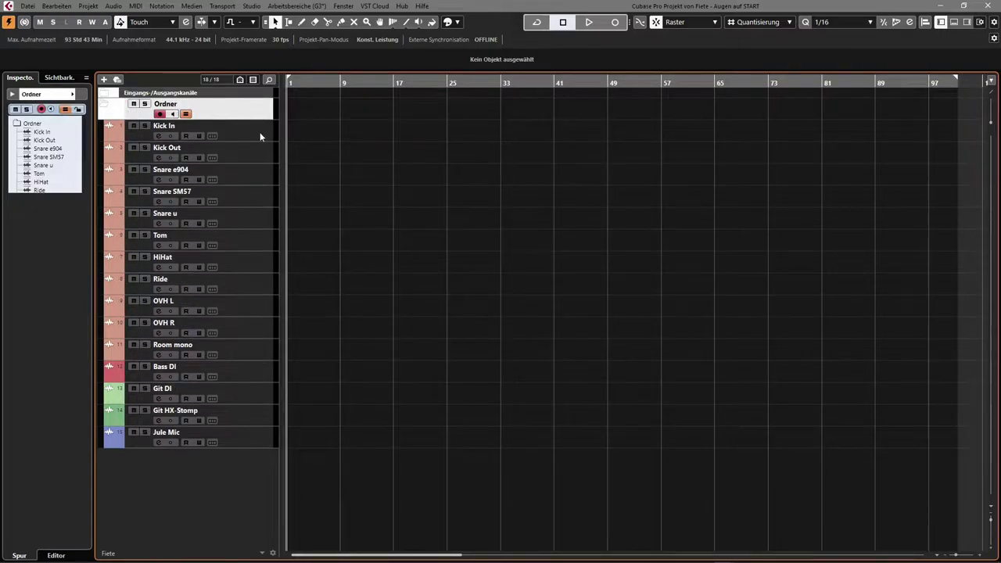
Check the input and output routing of every track from Kick In to the last one and back
{"action": "key", "text": "Down"}
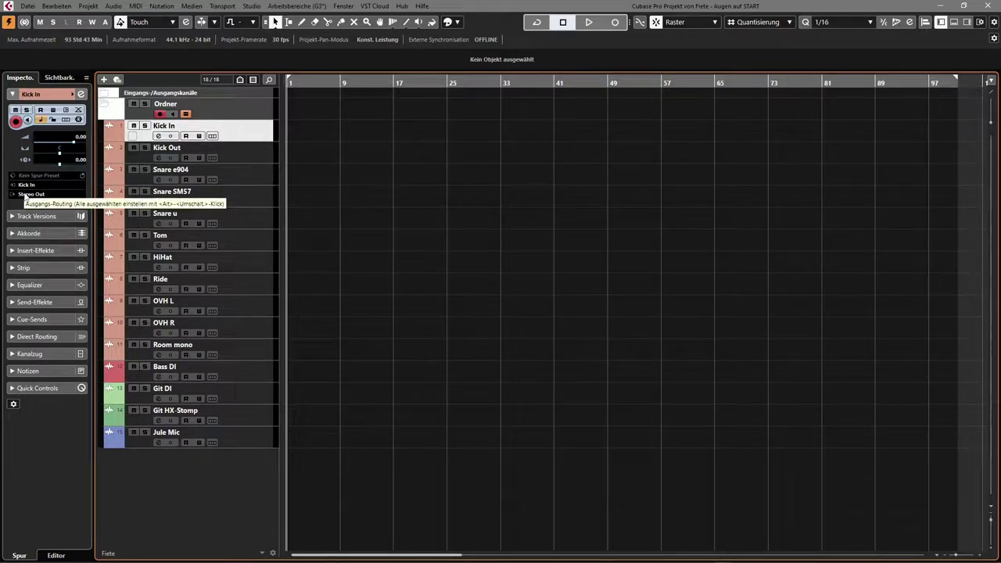
{"action": "key", "text": "Down"}
{"action": "key", "text": "Down"}
{"action": "key", "text": "Down"}
{"action": "key", "text": "Down"}
{"action": "key", "text": "Down"}
{"action": "key", "text": "Down"}
{"action": "key", "text": "Down"}
{"action": "key", "text": "Down"}
{"action": "key", "text": "Down"}
{"action": "key", "text": "Down"}
{"action": "key", "text": "Down"}
{"action": "key", "text": "Down"}
{"action": "key", "text": "Down"}
{"action": "key", "text": "Down"}
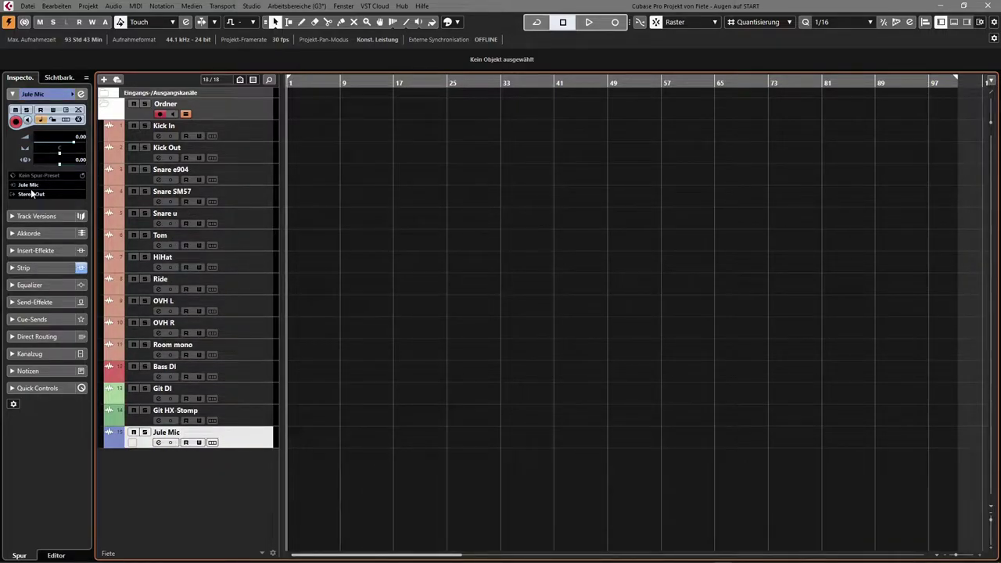
{"action": "key", "text": "Up"}
{"action": "key", "text": "Up"}
{"action": "key", "text": "Up"}
{"action": "key", "text": "Up"}
{"action": "key", "text": "Up"}
{"action": "key", "text": "Up"}
{"action": "key", "text": "Up"}
{"action": "key", "text": "Up"}
{"action": "key", "text": "Up"}
{"action": "key", "text": "Up"}
{"action": "key", "text": "Up"}
{"action": "key", "text": "Up"}
{"action": "key", "text": "Up"}
{"action": "key", "text": "Up"}
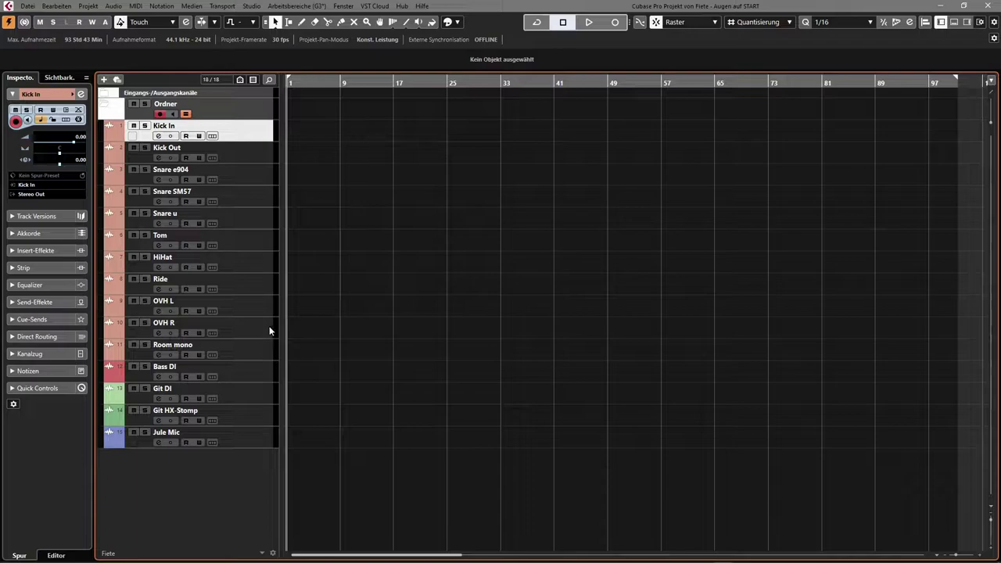
Highlight the drum tracks Kick In to Room mono, and the group from Bass DI to the last microphone track
{"action": "left_click", "coordinate": [258, 349], "text": "shift"}
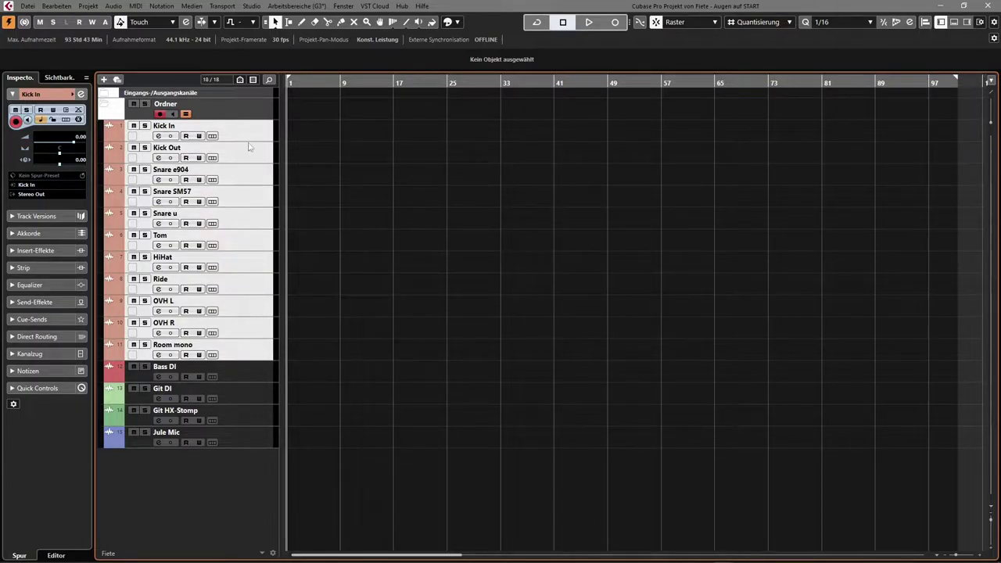
{"action": "left_click", "coordinate": [259, 373]}
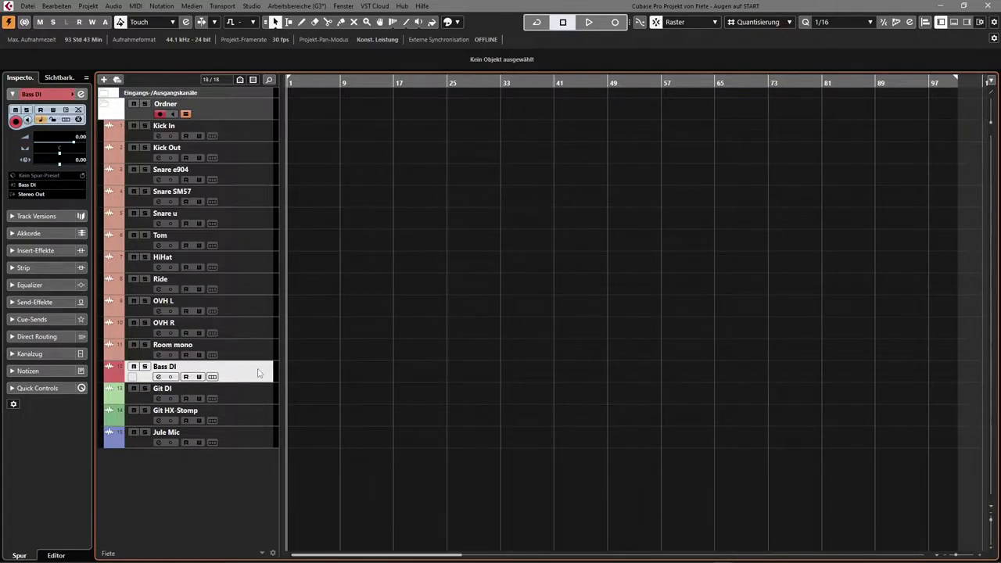
{"action": "left_click", "coordinate": [259, 391], "text": "shift"}
{"action": "left_click", "coordinate": [260, 417], "text": "shift"}
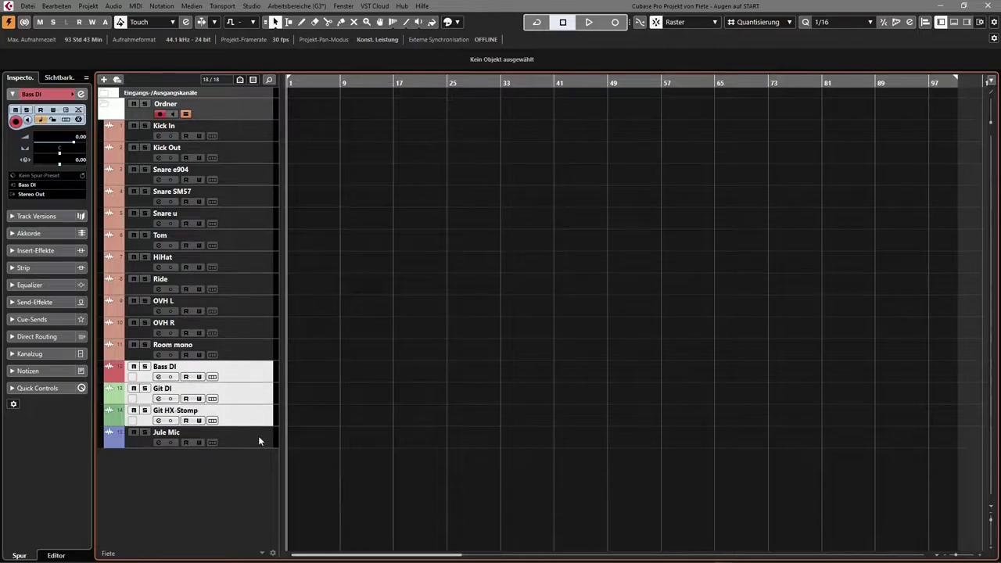
{"action": "left_click", "coordinate": [260, 437], "text": "shift"}
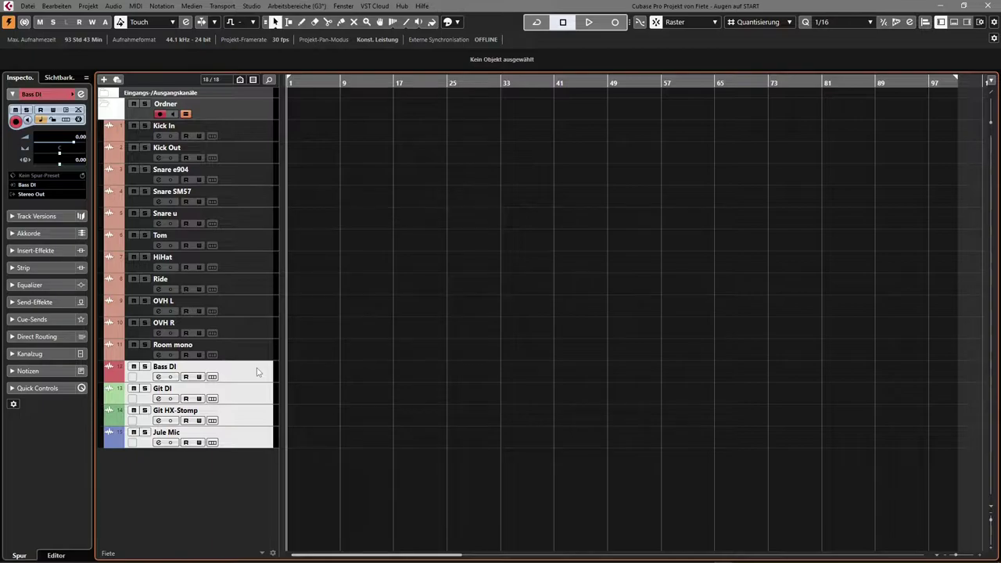
Examine Bass DI and Git DI individually, and highlight all non-drum tracks from Bass DI downward once more
{"action": "left_click", "coordinate": [257, 374]}
{"action": "left_click", "coordinate": [263, 394]}
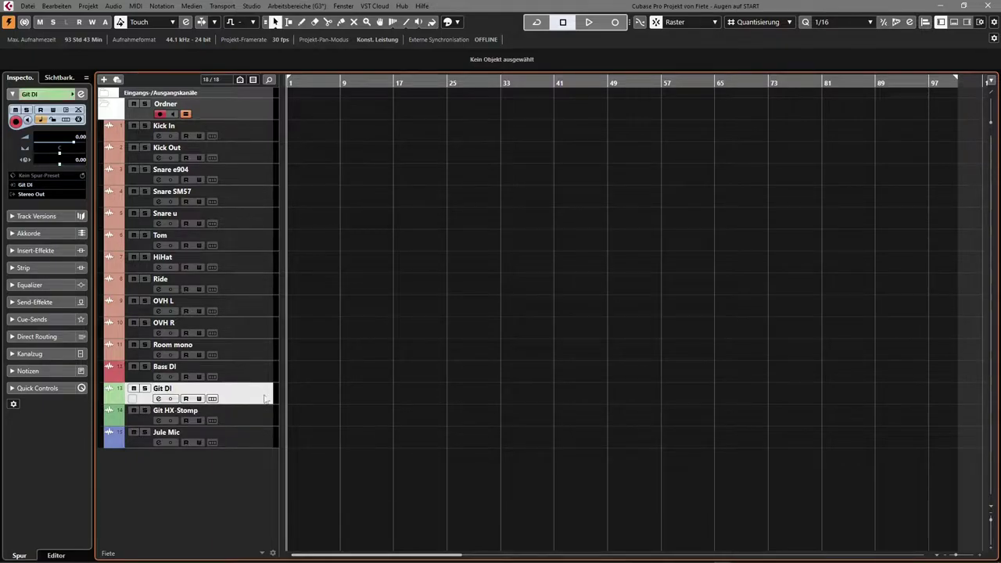
{"action": "left_click", "coordinate": [261, 377]}
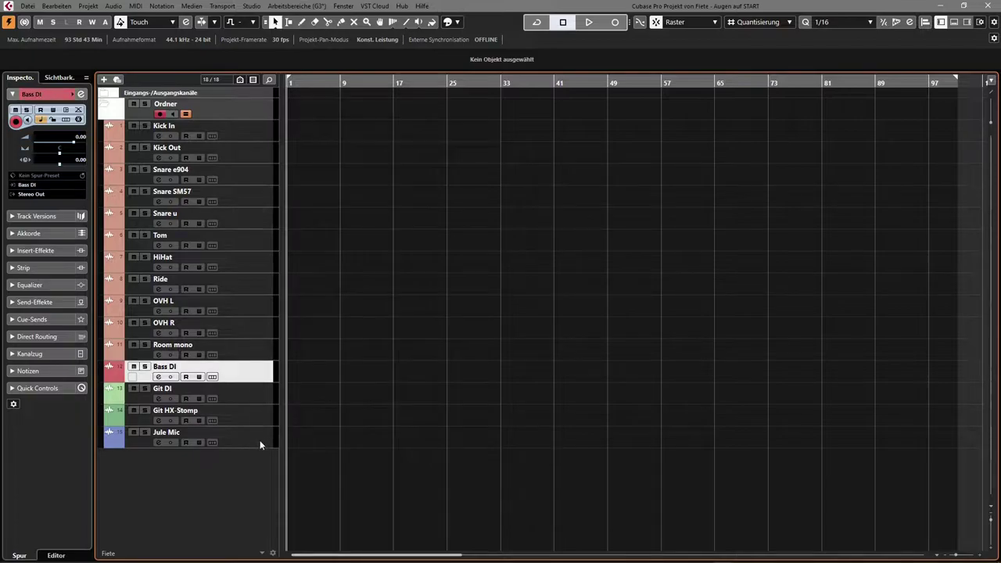
{"action": "left_click", "coordinate": [261, 445], "text": "shift"}
{"action": "left_click", "coordinate": [258, 378]}
Compare the two guitar tracks, Git DI and Git HX-Stomp, selecting them together and one at a time
{"action": "left_click", "coordinate": [262, 391]}
{"action": "left_click", "coordinate": [265, 413], "text": "shift"}
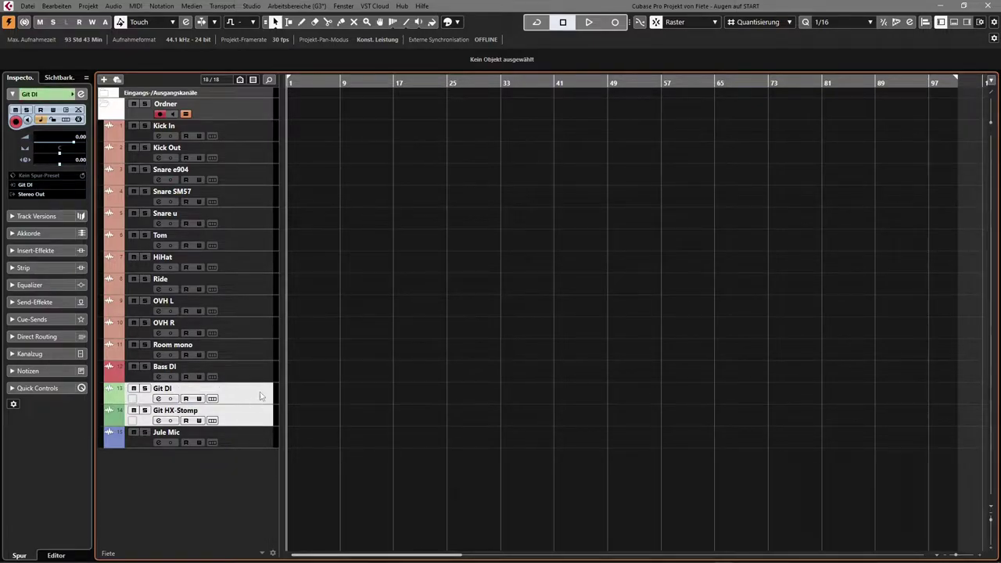
{"action": "left_click", "coordinate": [258, 413], "text": "ctrl"}
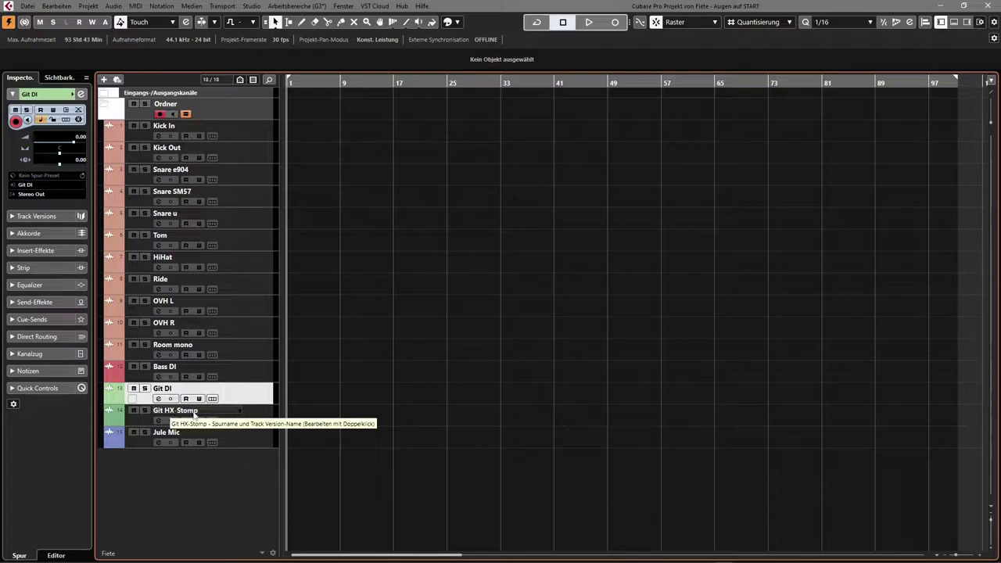
{"action": "left_click", "coordinate": [260, 418]}
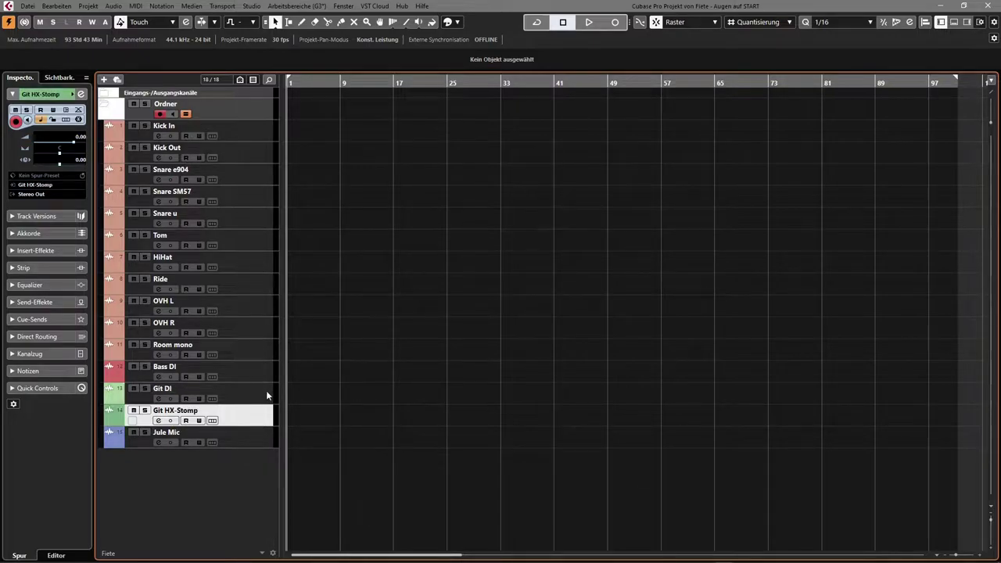
{"action": "left_click", "coordinate": [266, 389]}
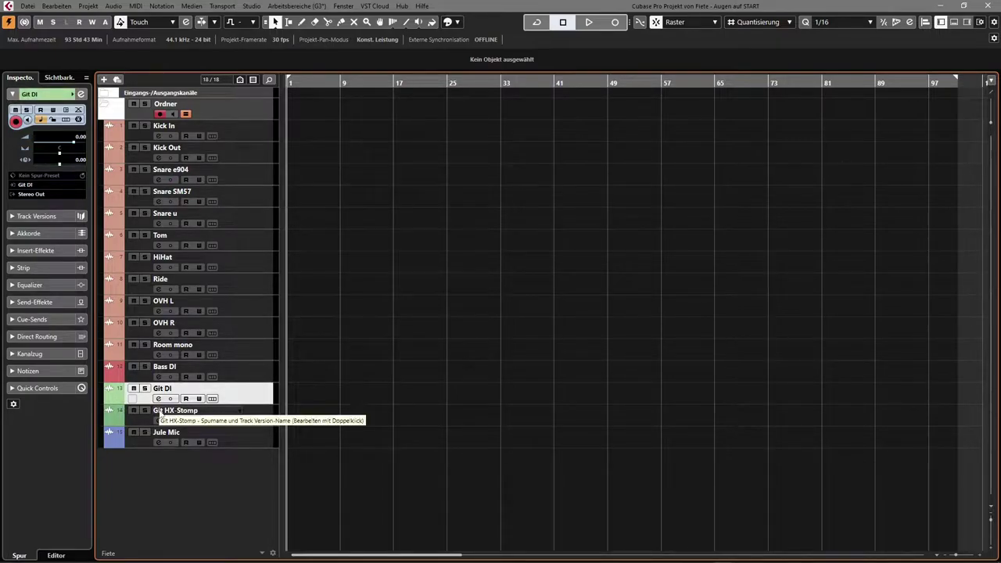
{"action": "left_click", "coordinate": [246, 417]}
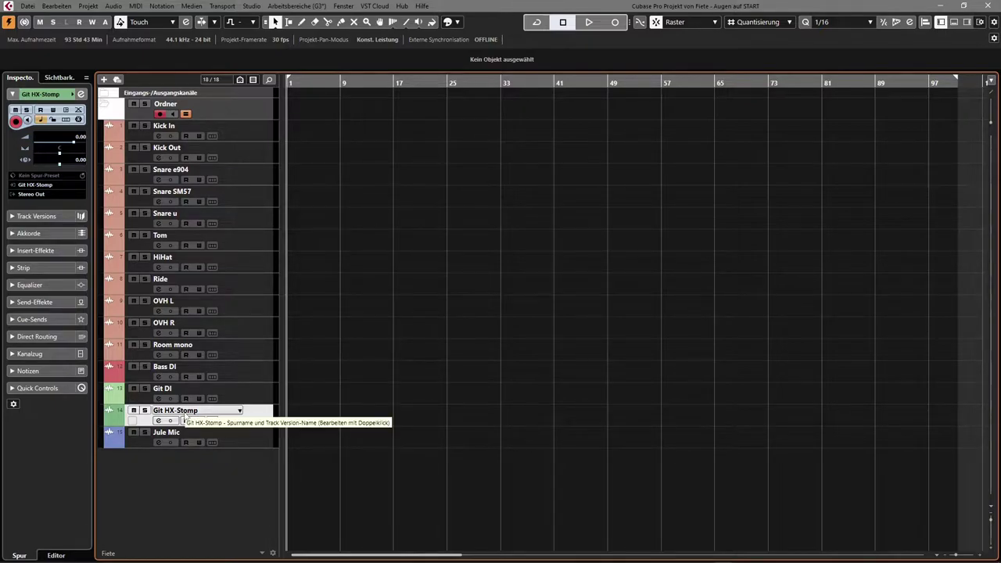
{"action": "left_click", "coordinate": [263, 397]}
{"action": "left_click", "coordinate": [263, 423]}
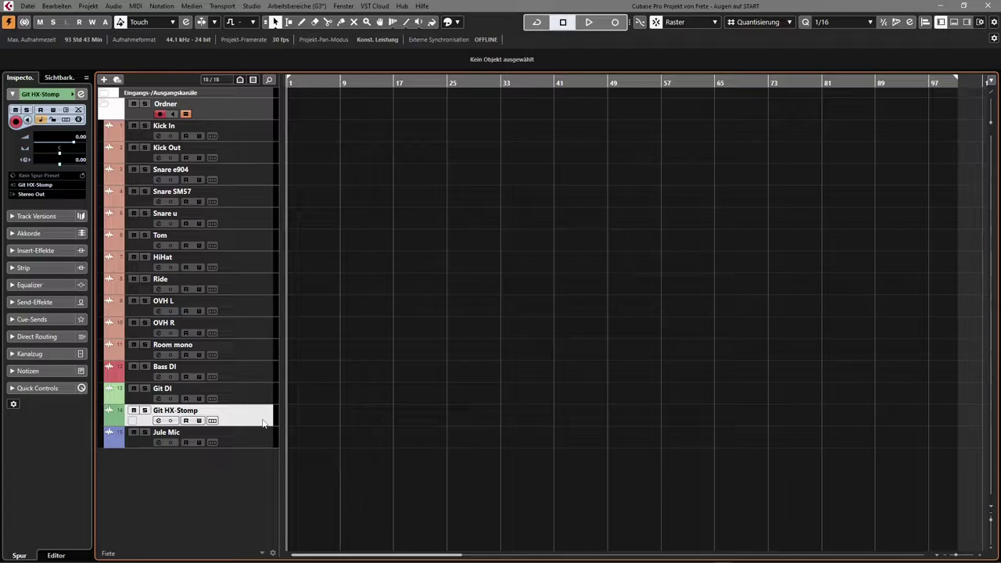
Alternate between the Git DI and Git HX-Stomp tracks to compare their input settings
{"action": "left_click", "coordinate": [265, 391]}
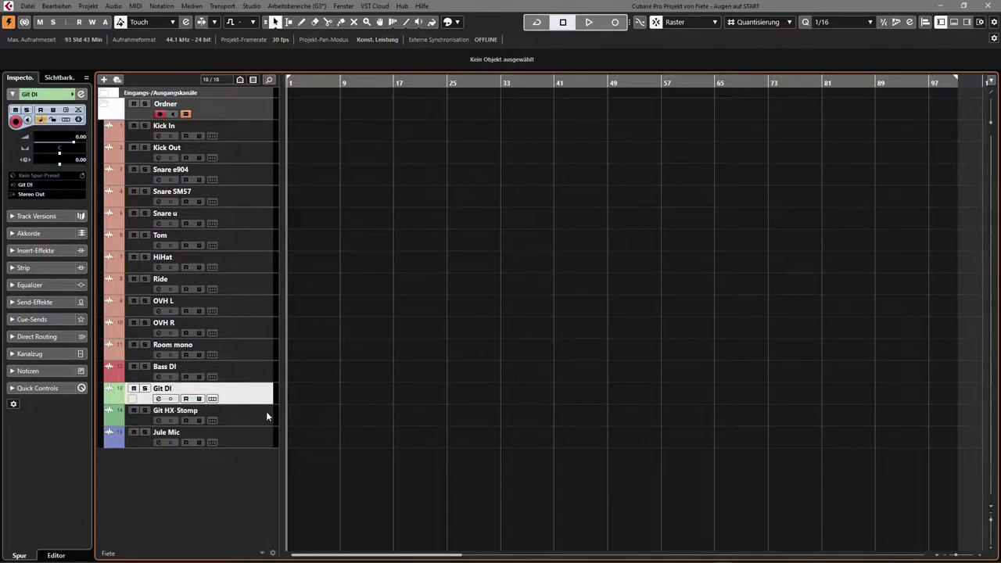
{"action": "left_click", "coordinate": [264, 417]}
{"action": "left_click", "coordinate": [263, 402]}
{"action": "left_click", "coordinate": [255, 419]}
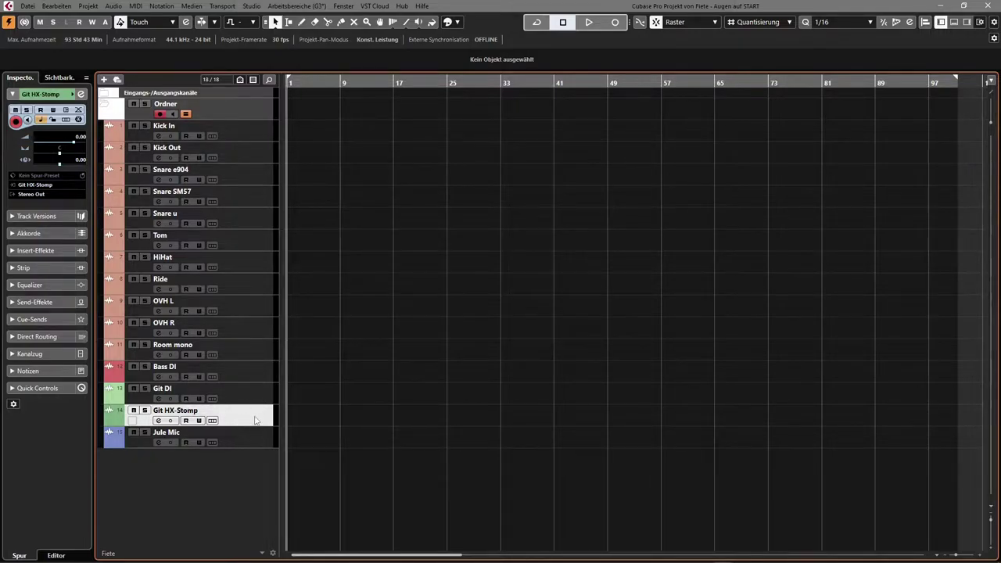
{"action": "left_click", "coordinate": [257, 398]}
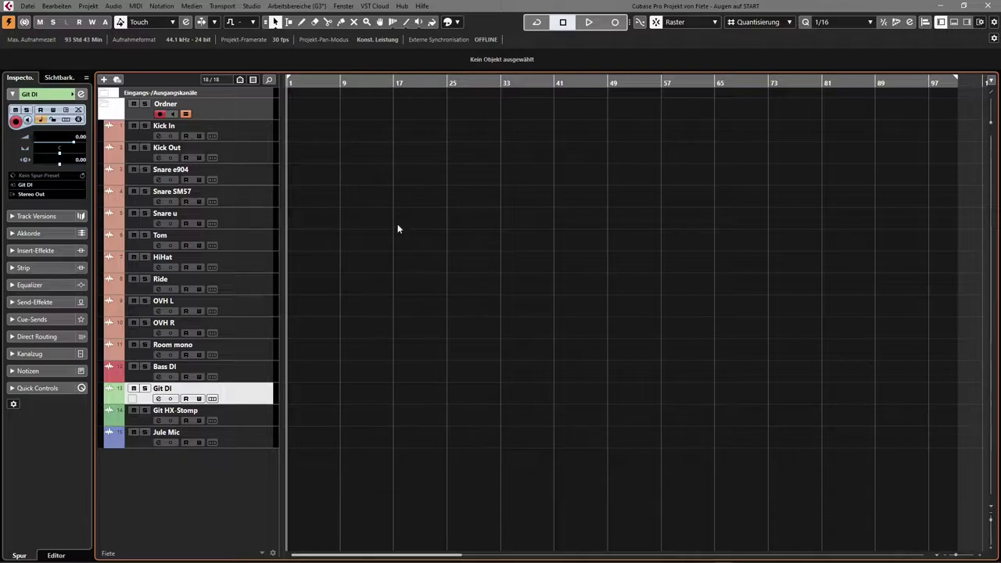
Highlight all tracks from Kick In to the last one, and disable recording for them through the Ordner folder track
{"action": "left_click", "coordinate": [264, 135]}
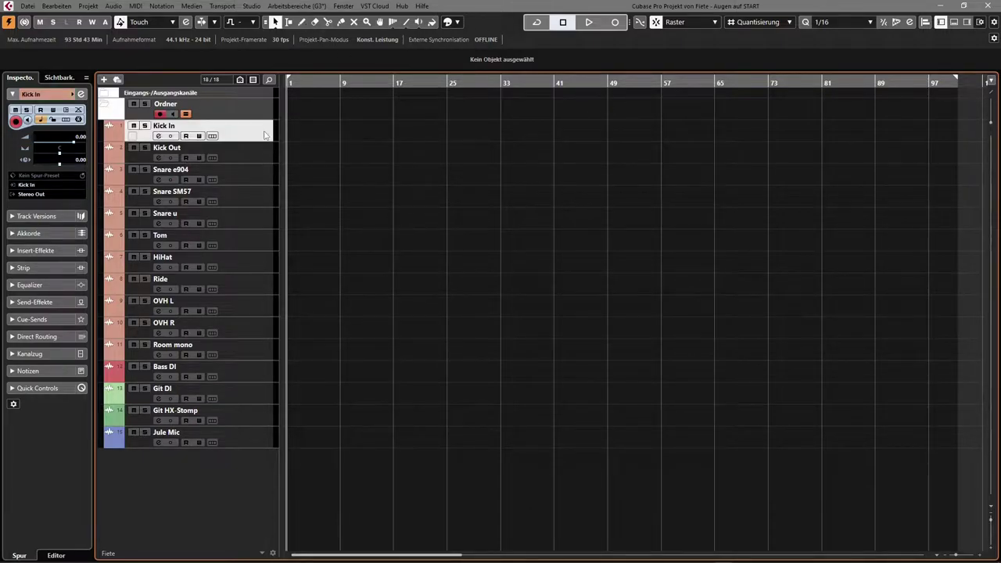
{"action": "left_click", "coordinate": [260, 437], "text": "shift"}
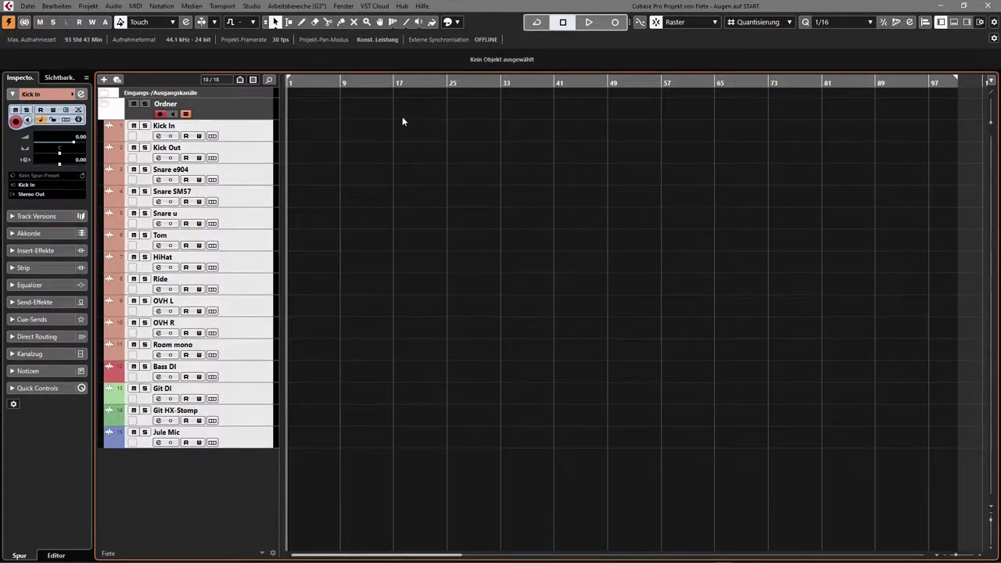
{"action": "left_click", "coordinate": [257, 112]}
{"action": "left_click", "coordinate": [160, 115]}
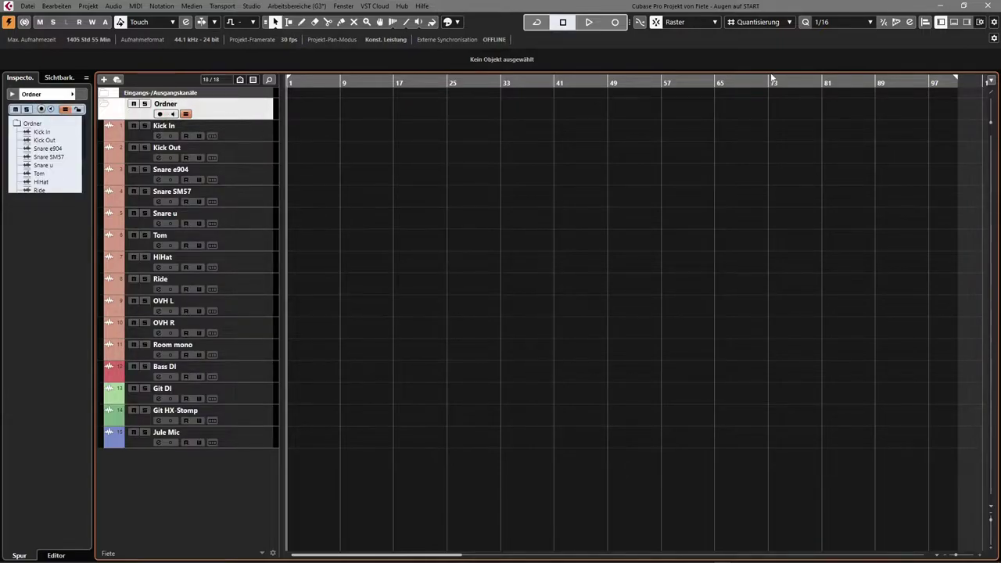
Close the Augen auf START project without saving and bring up the Augen auf- REC Drumz project
{"action": "left_click", "coordinate": [990, 6]}
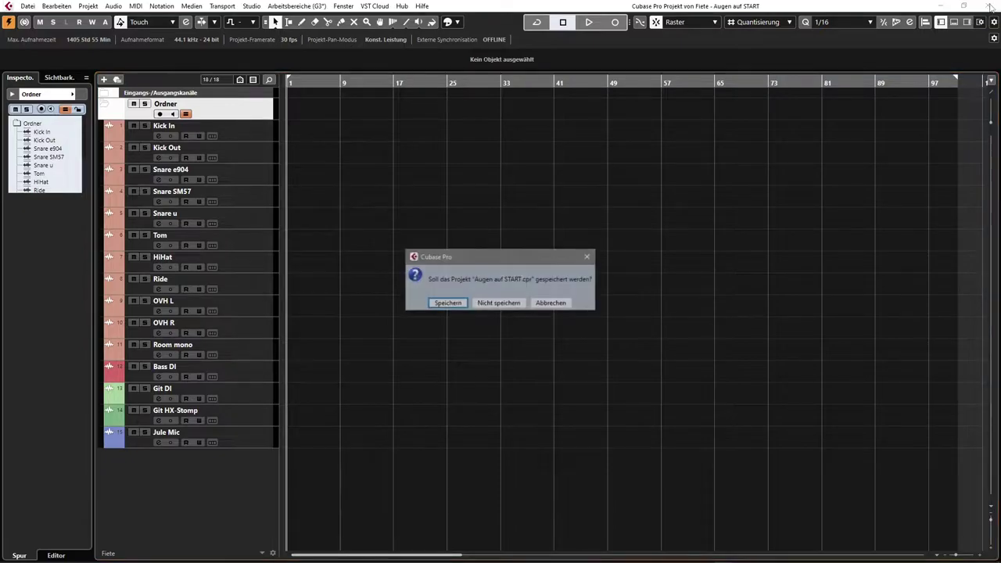
{"action": "left_click", "coordinate": [499, 303]}
{"action": "left_click", "coordinate": [991, 6]}
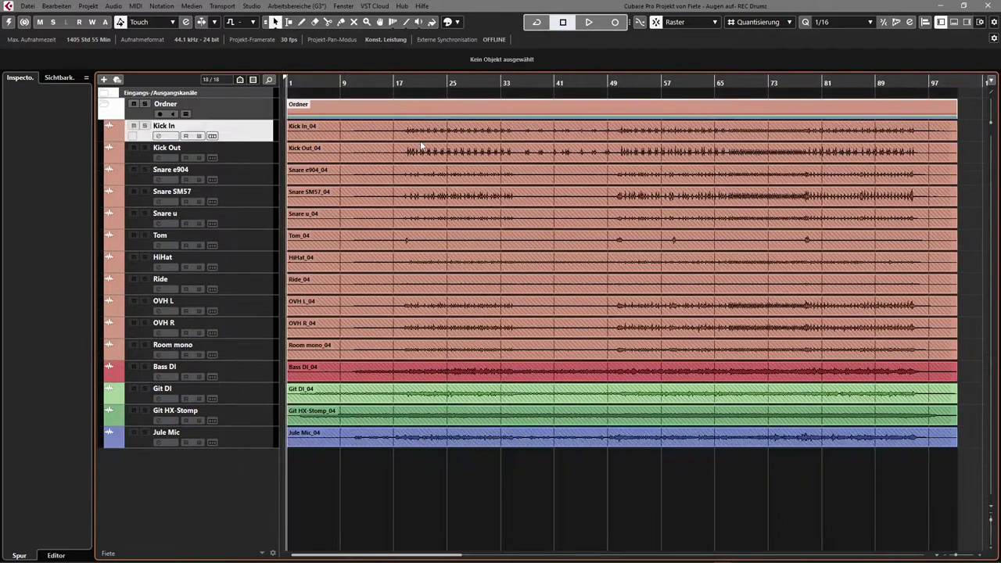
Highlight the Ordner folder track and show the lanes of Kick In to examine its recorded takes
{"action": "left_click", "coordinate": [255, 113]}
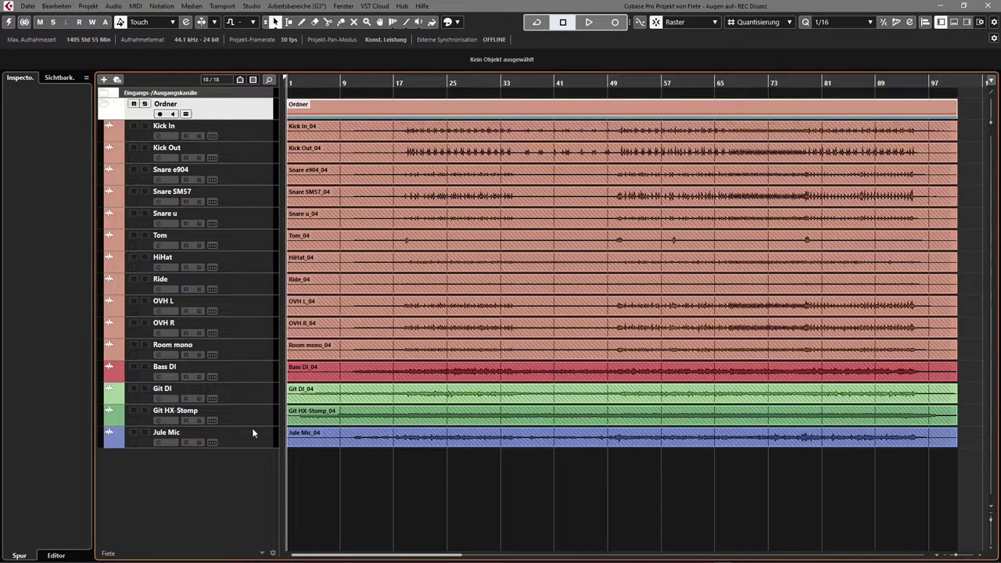
{"action": "left_click", "coordinate": [212, 136]}
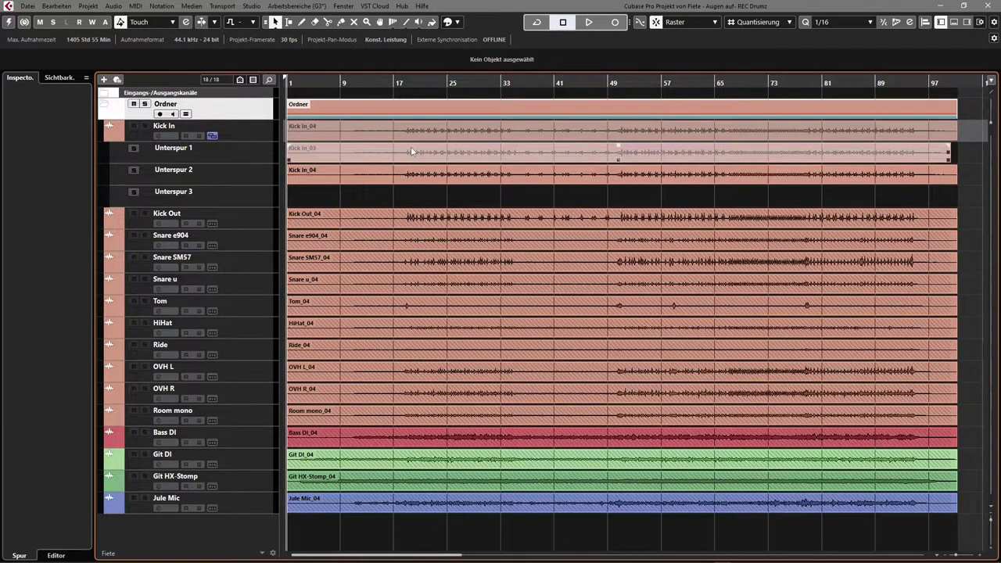
{"action": "left_click", "coordinate": [212, 136]}
{"action": "left_click", "coordinate": [212, 136]}
{"action": "left_click", "coordinate": [213, 135]}
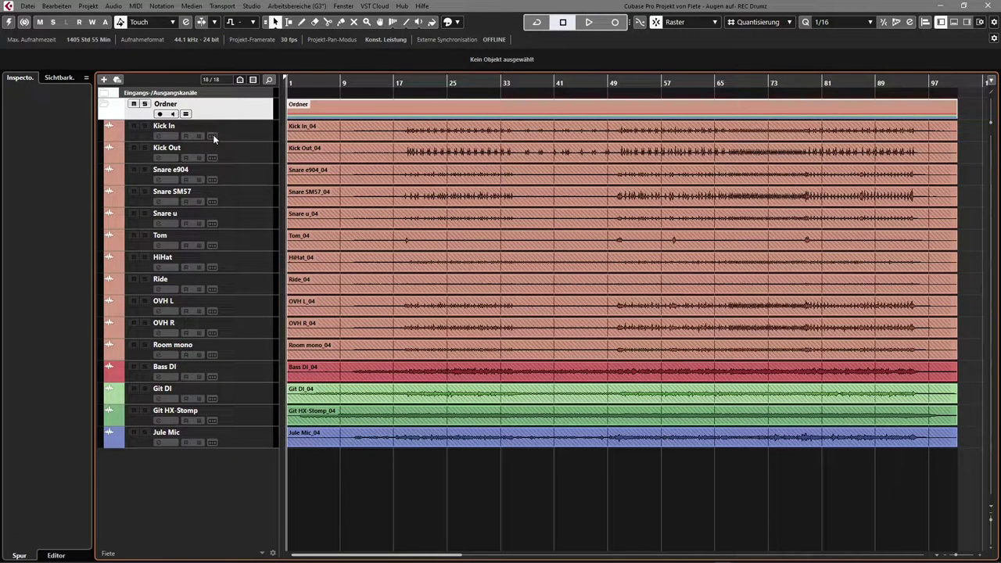
{"action": "left_click", "coordinate": [213, 135]}
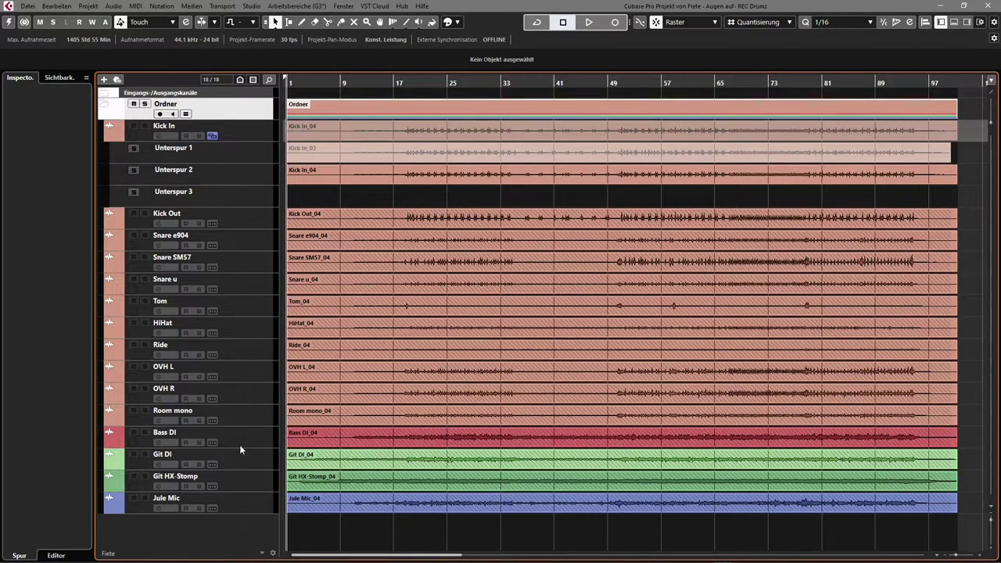
Examine the takes in the Bass DI lanes, and hide the lanes of both Bass DI and Kick In
{"action": "left_click", "coordinate": [212, 442]}
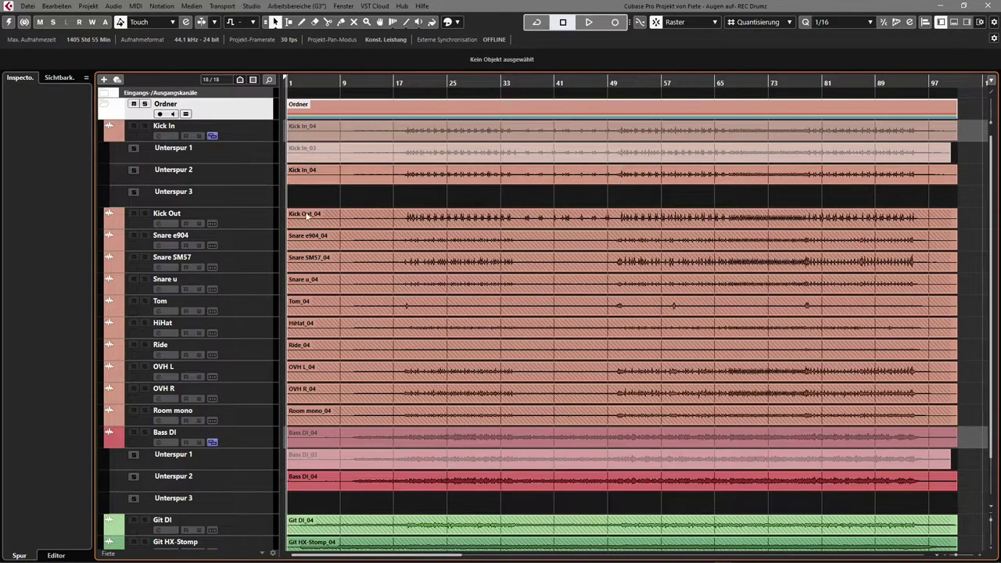
{"action": "left_click", "coordinate": [351, 460]}
{"action": "left_click", "coordinate": [345, 480]}
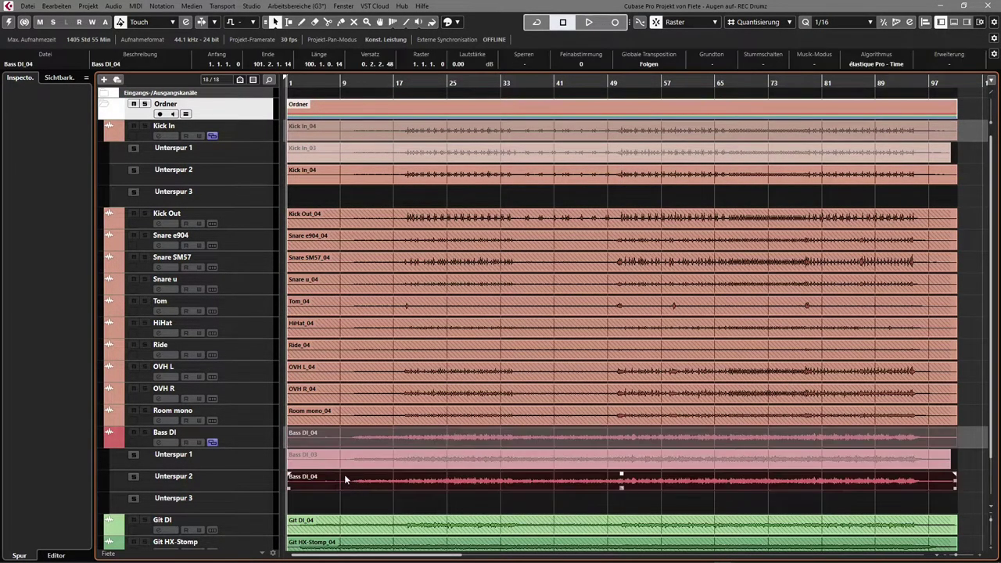
{"action": "left_click", "coordinate": [255, 442]}
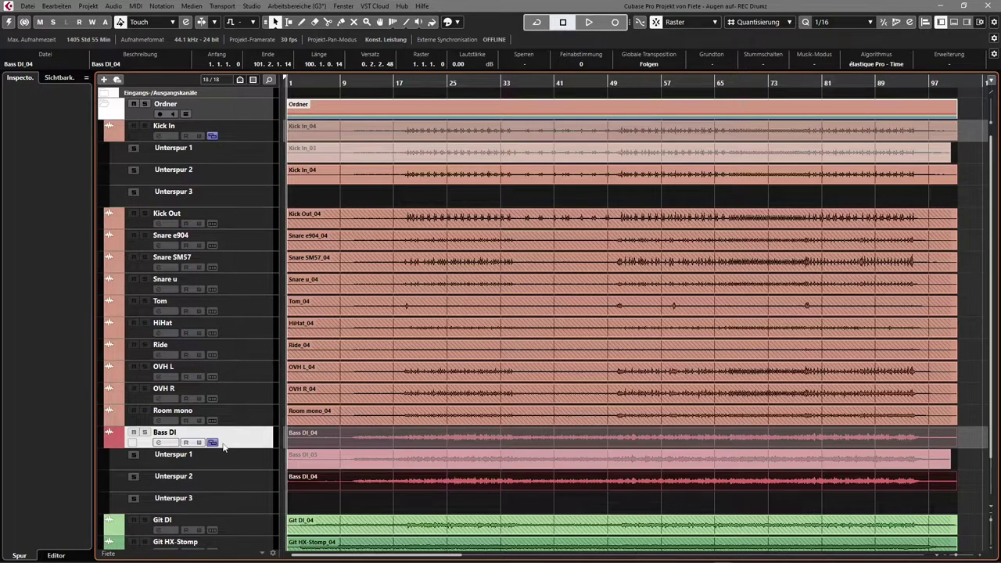
{"action": "left_click", "coordinate": [212, 442]}
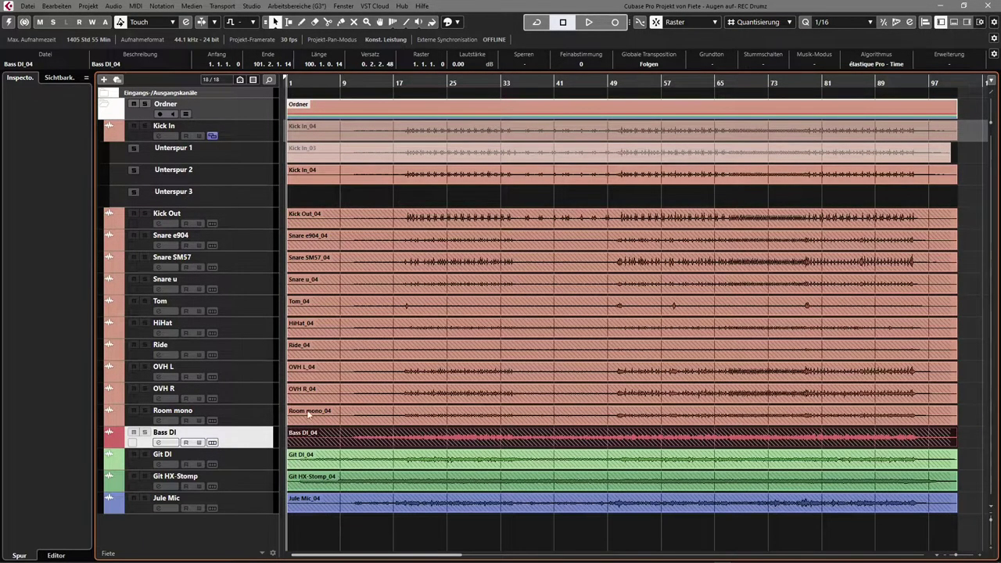
{"action": "left_click", "coordinate": [969, 202]}
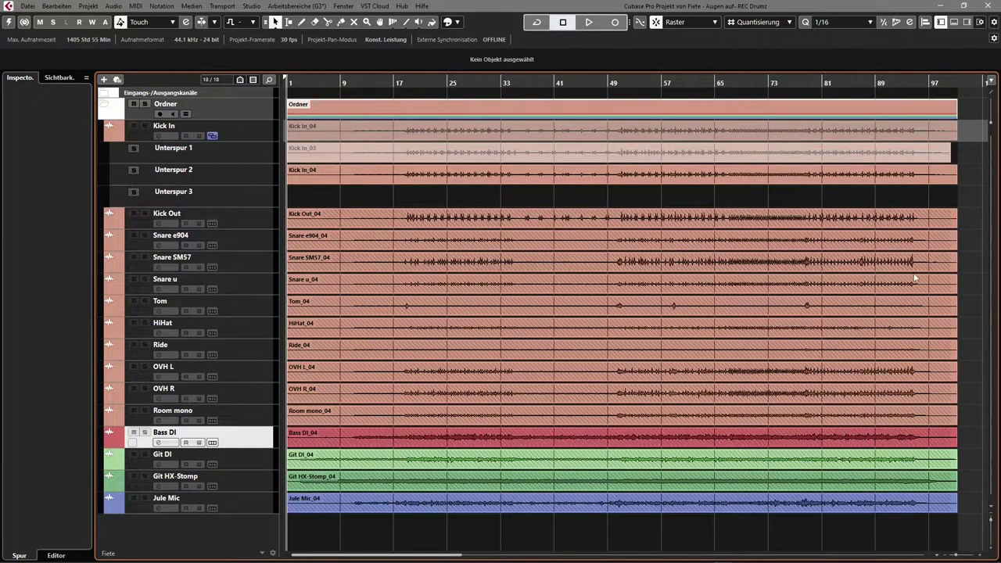
{"action": "left_click", "coordinate": [212, 136]}
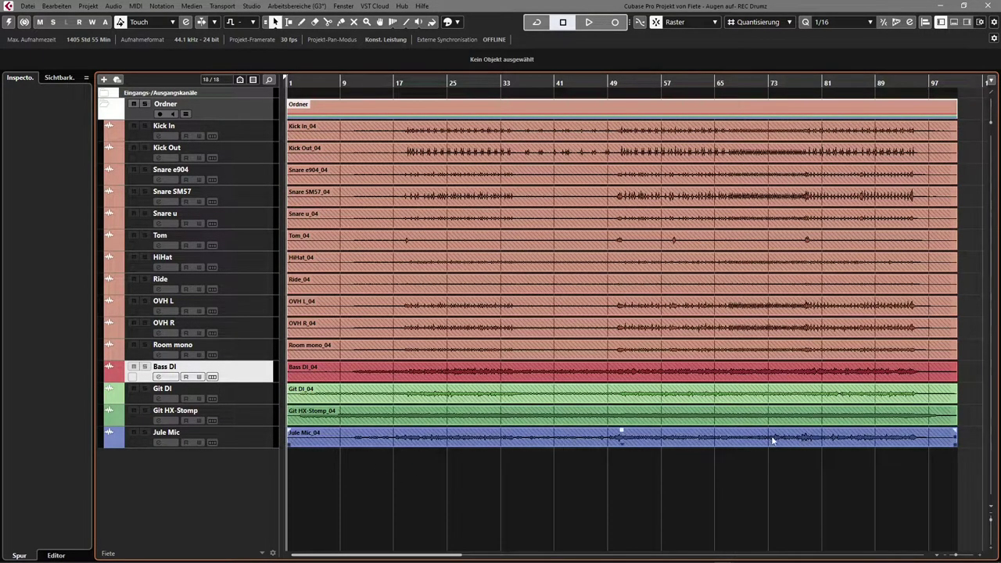
Highlight the tracks from Bass DI to the last microphone track together, and Bass DI and the microphone track individually
{"action": "left_click", "coordinate": [266, 429], "text": "shift"}
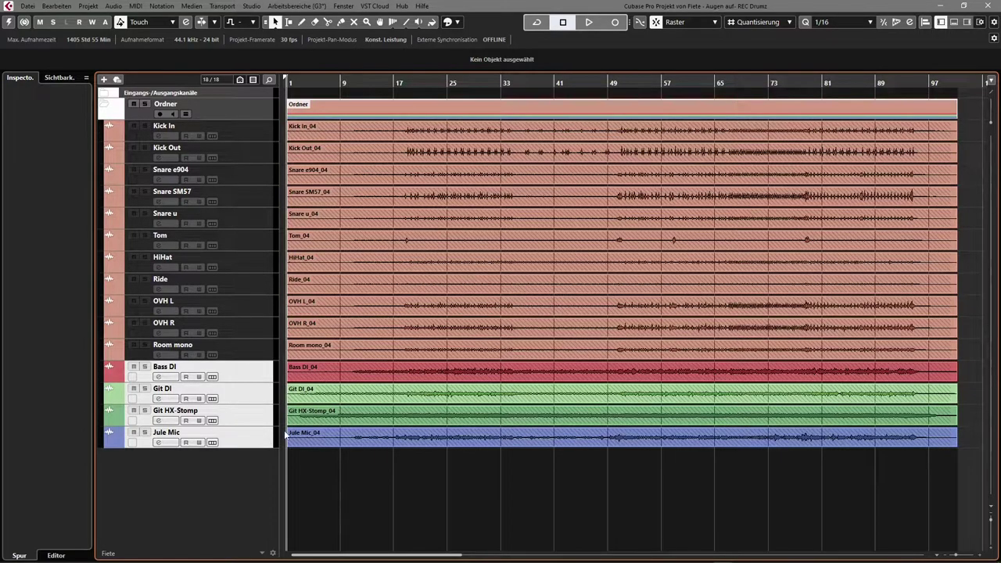
{"action": "left_click", "coordinate": [258, 376]}
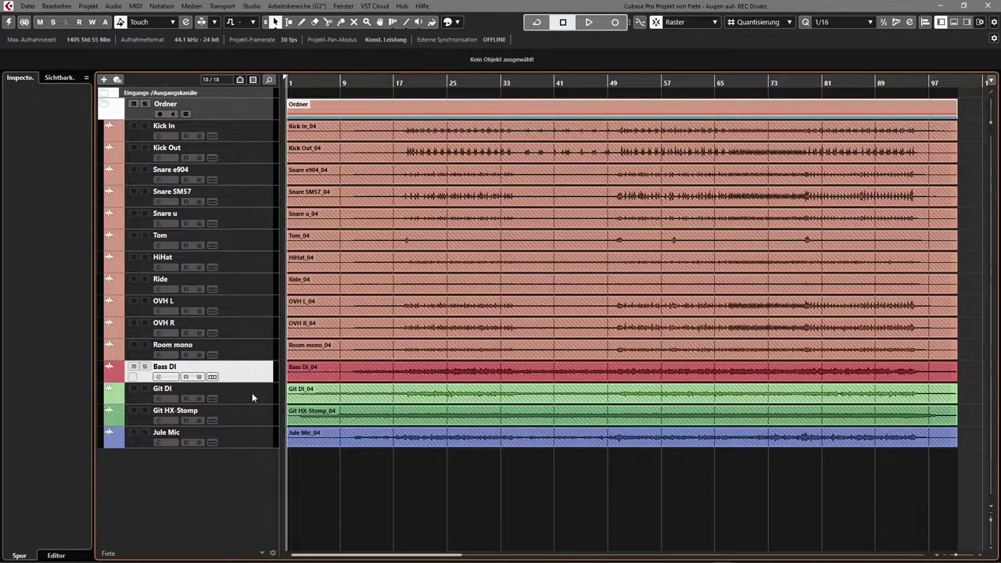
{"action": "left_click", "coordinate": [257, 439]}
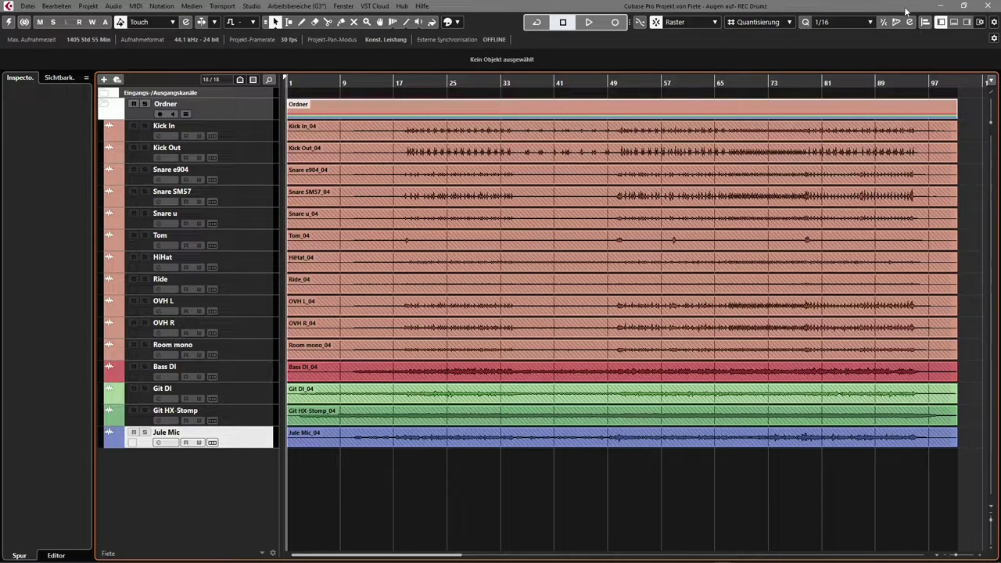
Close the REC Drumz project and activate the Augen auf- REC Bass+Gitz + Vox project
{"action": "left_click", "coordinate": [989, 6]}
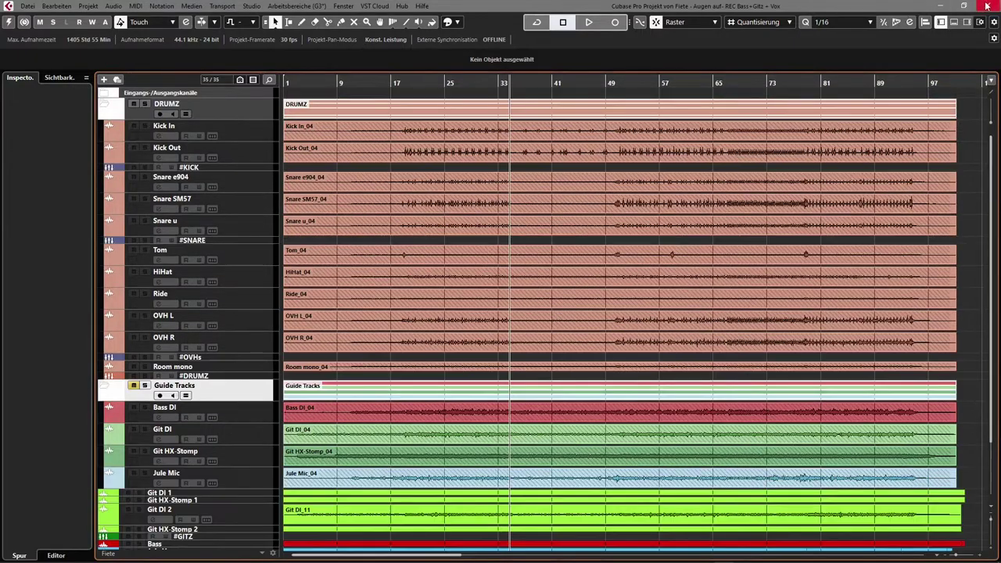
{"action": "left_click", "coordinate": [10, 22]}
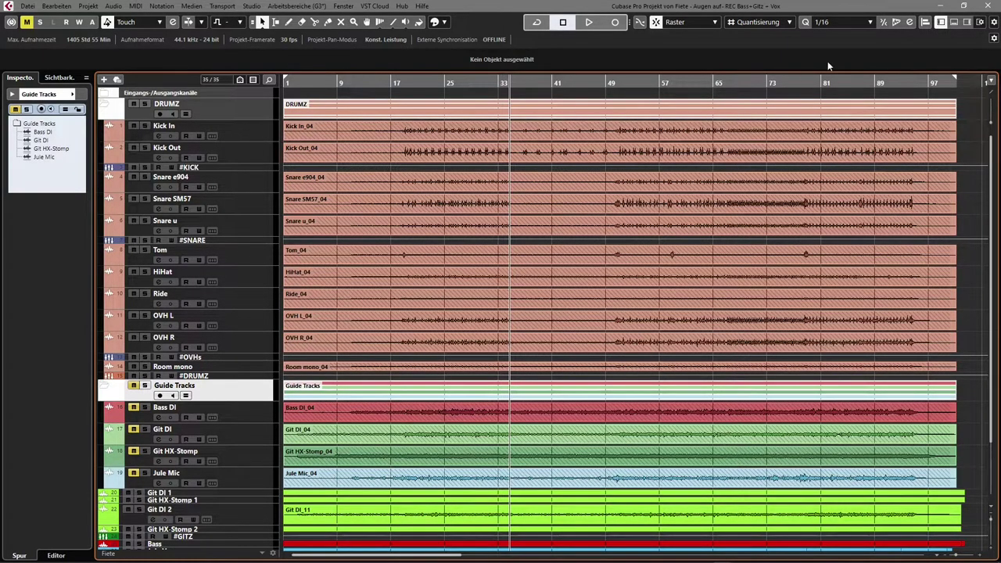
Examine the drum group channels #SNARE and #DRUMZ in the MixConsole, toggling the solo of #DRUMZ on and off
{"action": "left_click", "coordinate": [261, 131]}
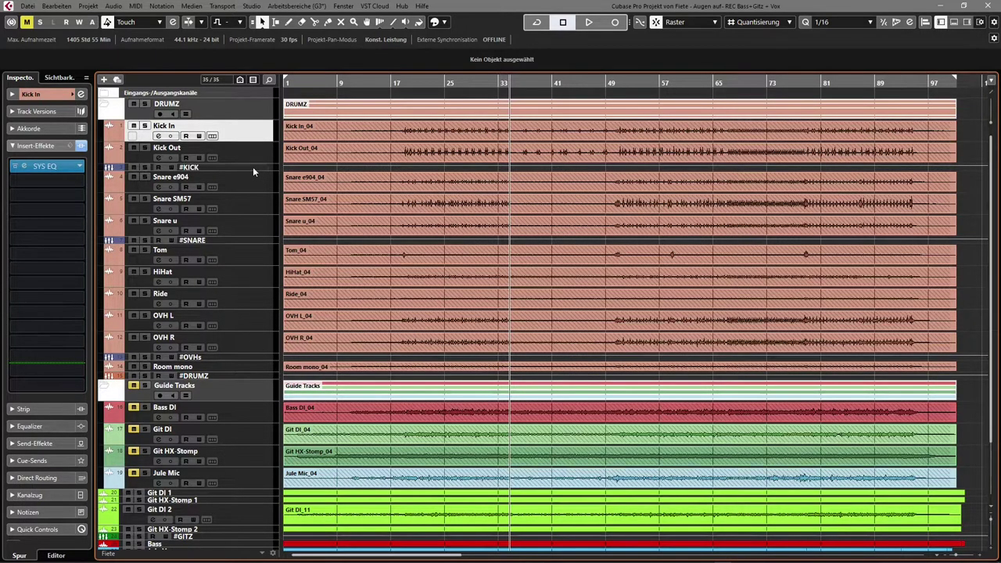
{"action": "key", "text": "F3"}
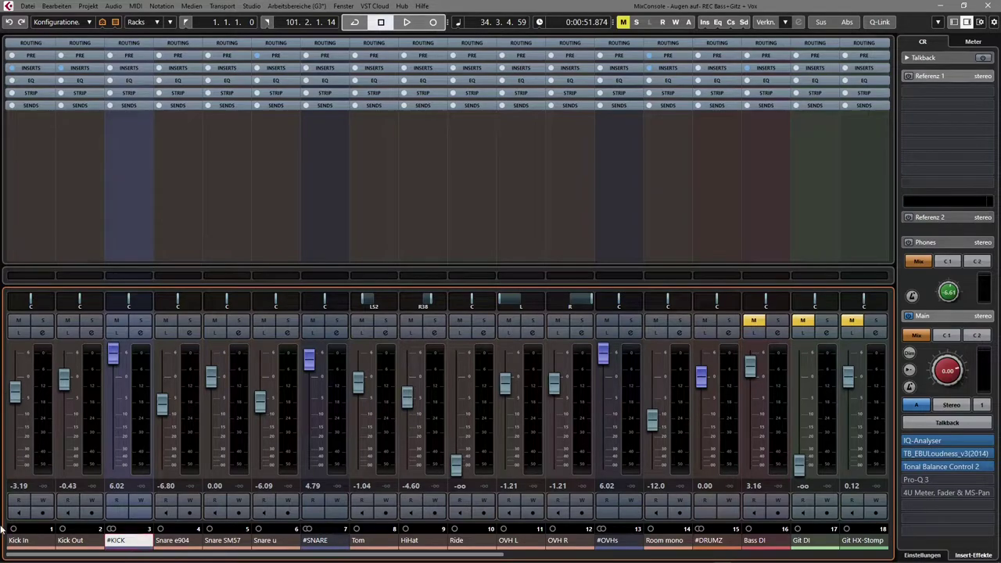
{"action": "left_click", "coordinate": [315, 541]}
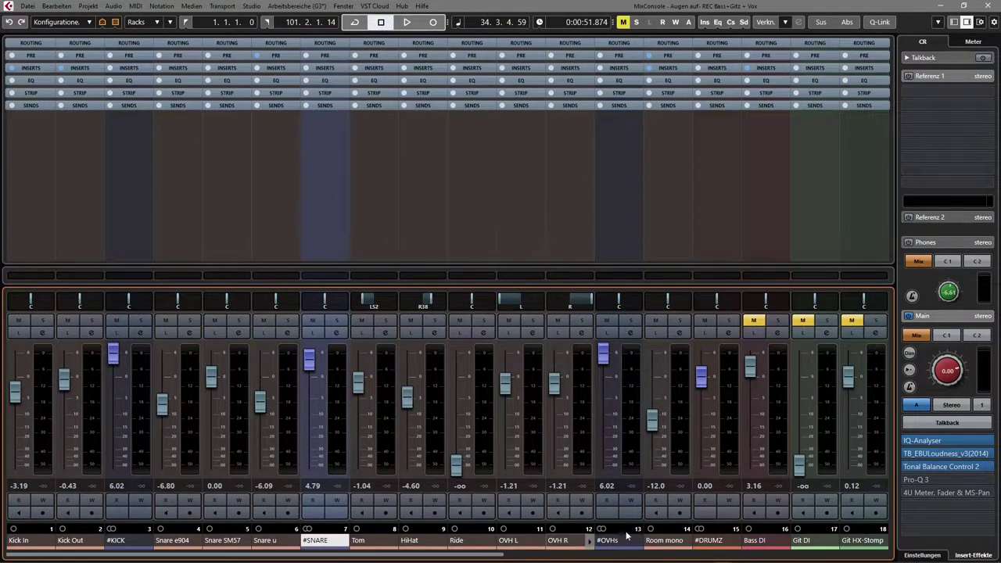
{"action": "left_click", "coordinate": [718, 540]}
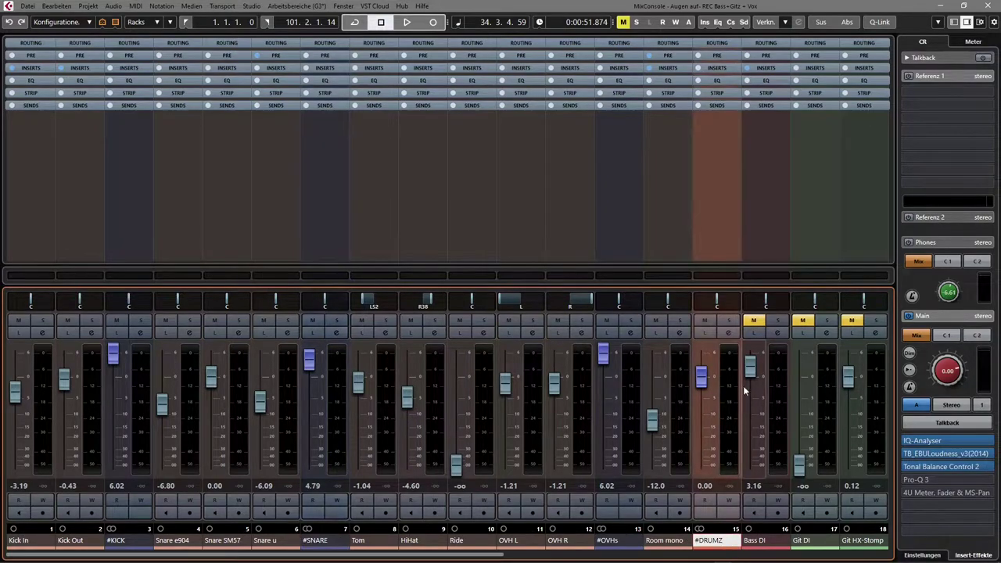
{"action": "left_click", "coordinate": [731, 322]}
{"action": "left_click", "coordinate": [729, 323]}
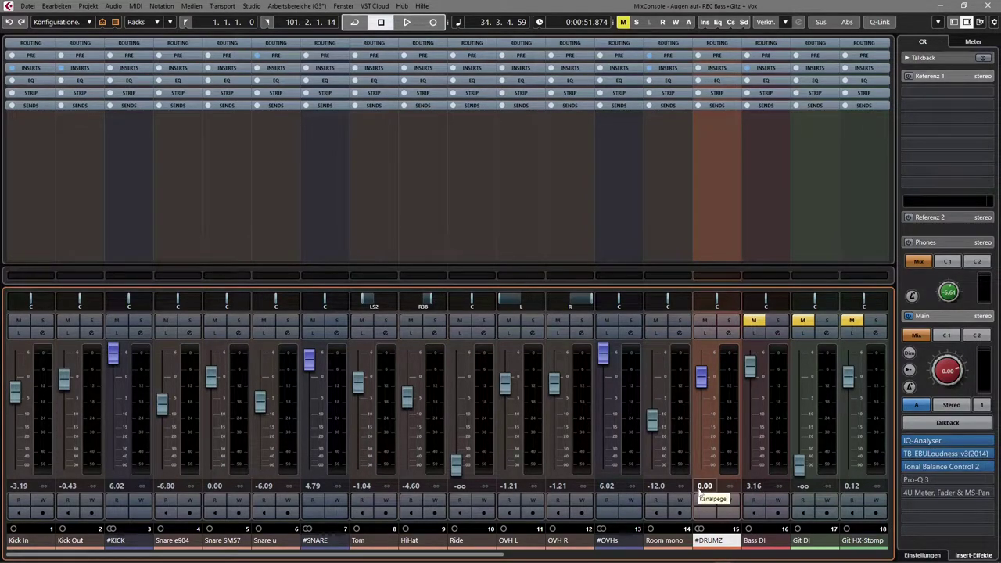
{"action": "key", "text": "F3"}
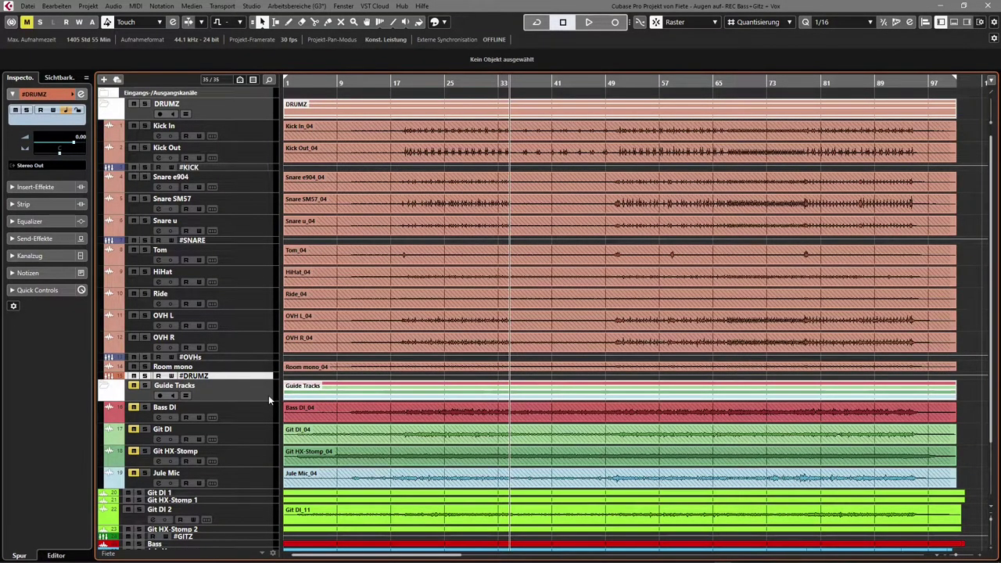
Select all the audio tracks and enlarge them to a uniform height
{"action": "scroll", "coordinate": [265, 399], "scroll_direction": "down", "scroll_amount": 3}
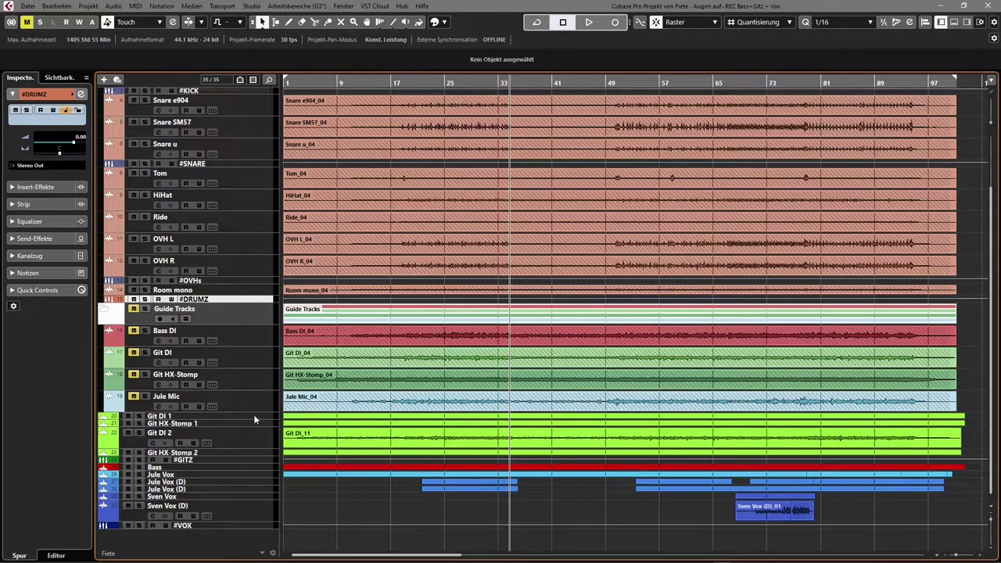
{"action": "scroll", "coordinate": [253, 415], "scroll_direction": "up", "scroll_amount": 3}
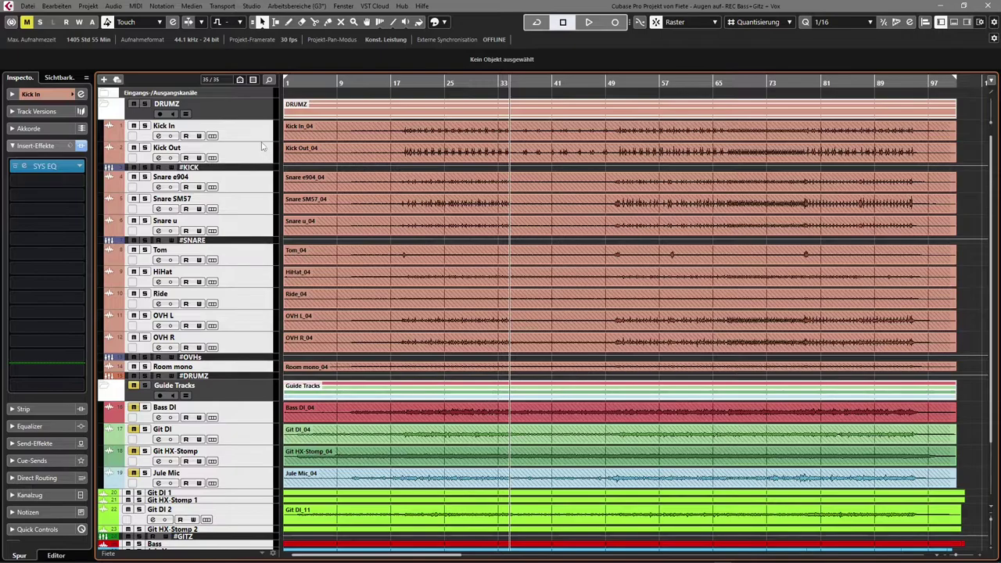
{"action": "left_click_drag", "start_coordinate": [260, 141], "coordinate": [260, 143]}
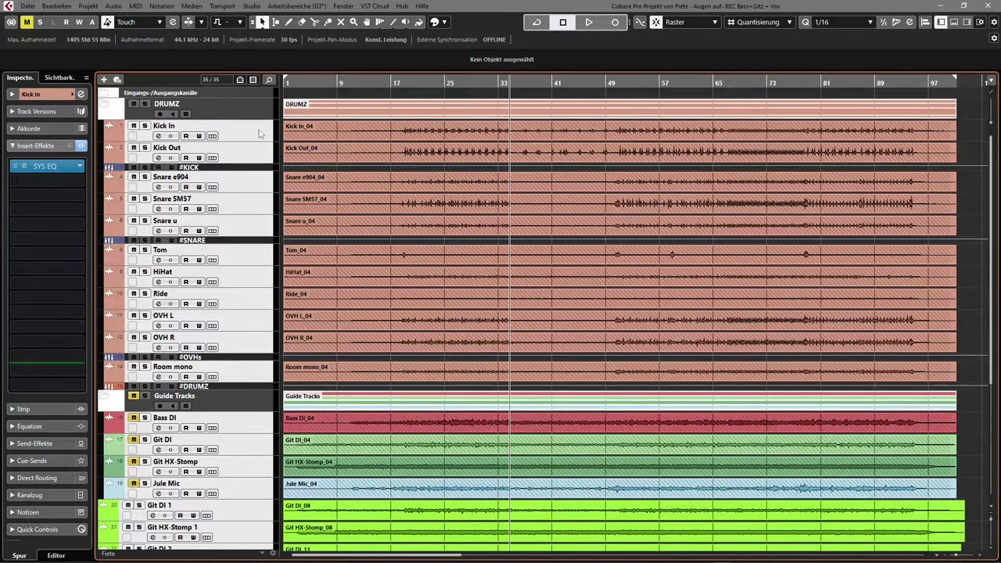
Highlight the Guide Tracks folder, and its Bass DI, Git DI, Git HX-Stomp and vocal microphone tracks as a group
{"action": "scroll", "coordinate": [222, 372], "scroll_direction": "down", "scroll_amount": 8}
{"action": "left_click", "coordinate": [250, 202]}
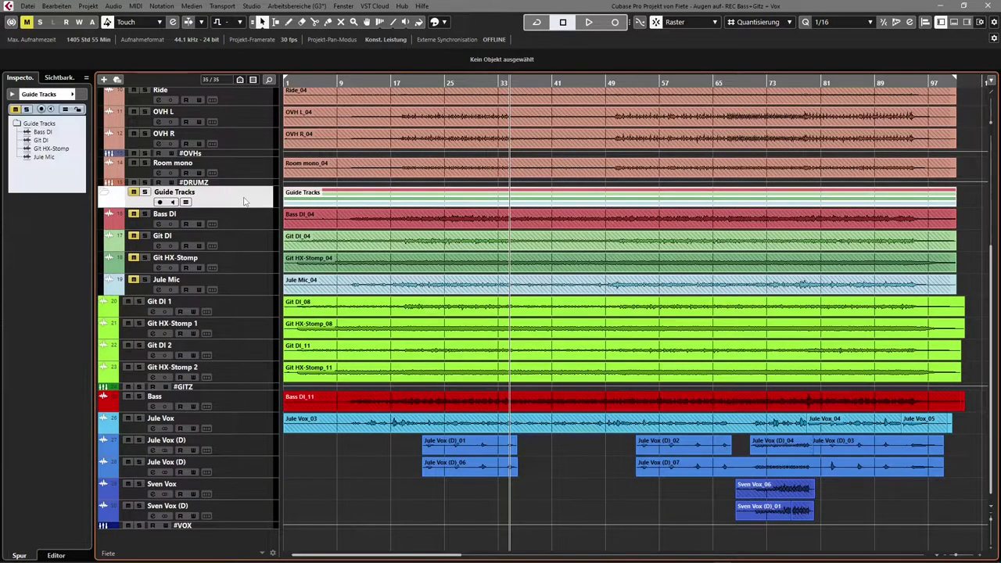
{"action": "left_click", "coordinate": [249, 224]}
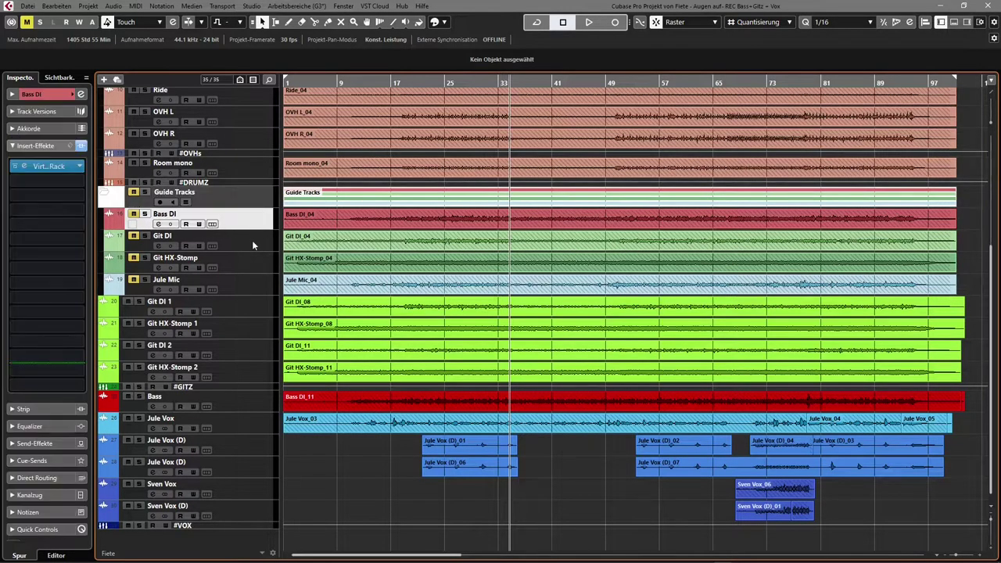
{"action": "left_click", "coordinate": [252, 240], "text": "ctrl"}
{"action": "left_click", "coordinate": [258, 265], "text": "ctrl"}
{"action": "left_click", "coordinate": [258, 288], "text": "ctrl"}
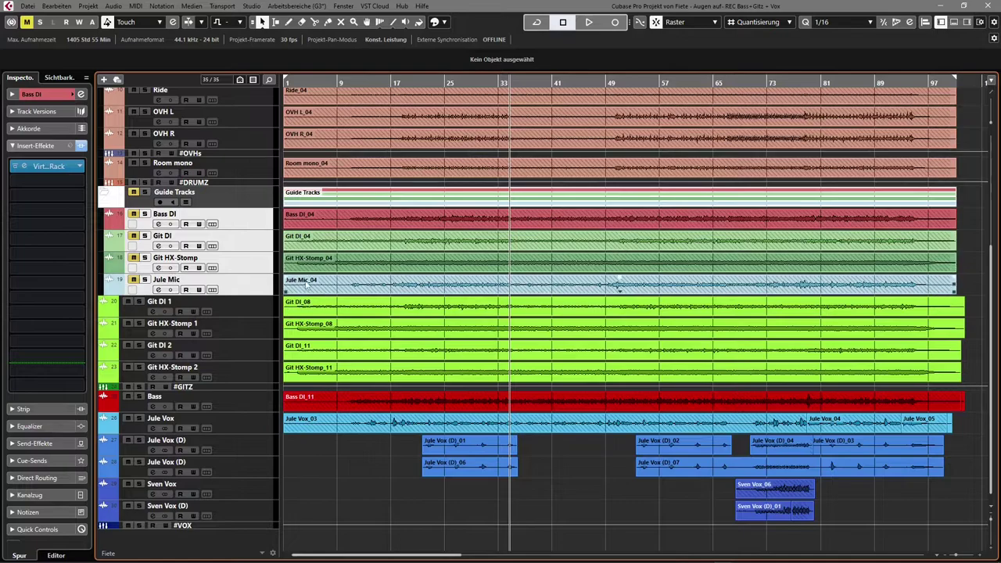
Highlight the Bass DI guide track and the lead vocal track, collapse the Guide Tracks folder and select it
{"action": "left_click", "coordinate": [260, 220]}
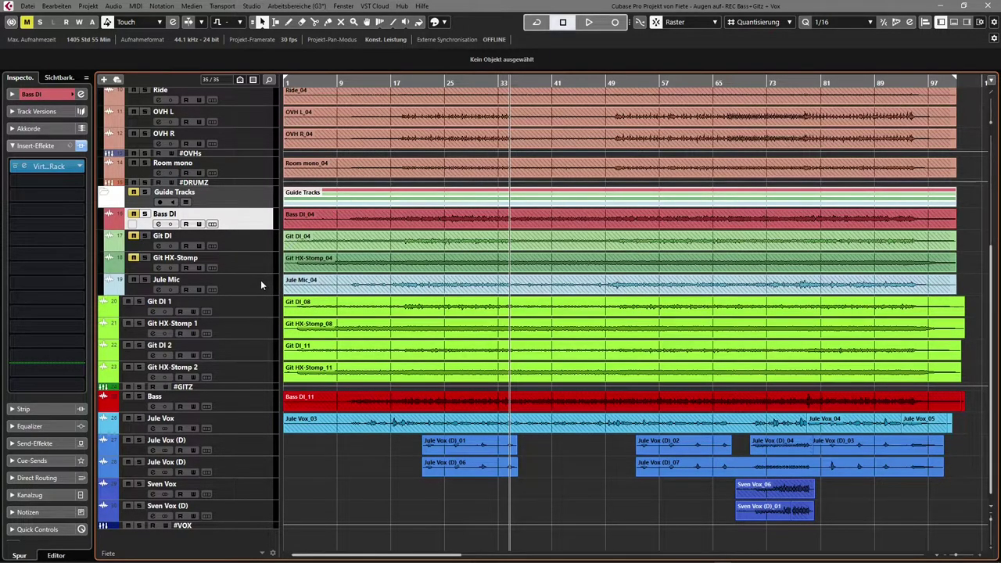
{"action": "left_click", "coordinate": [266, 432]}
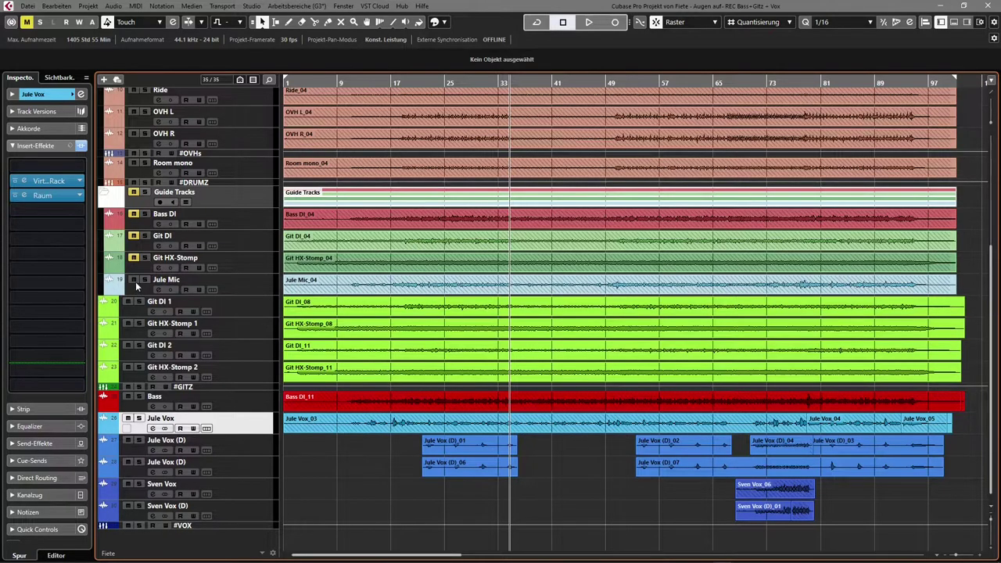
{"action": "left_click", "coordinate": [107, 194]}
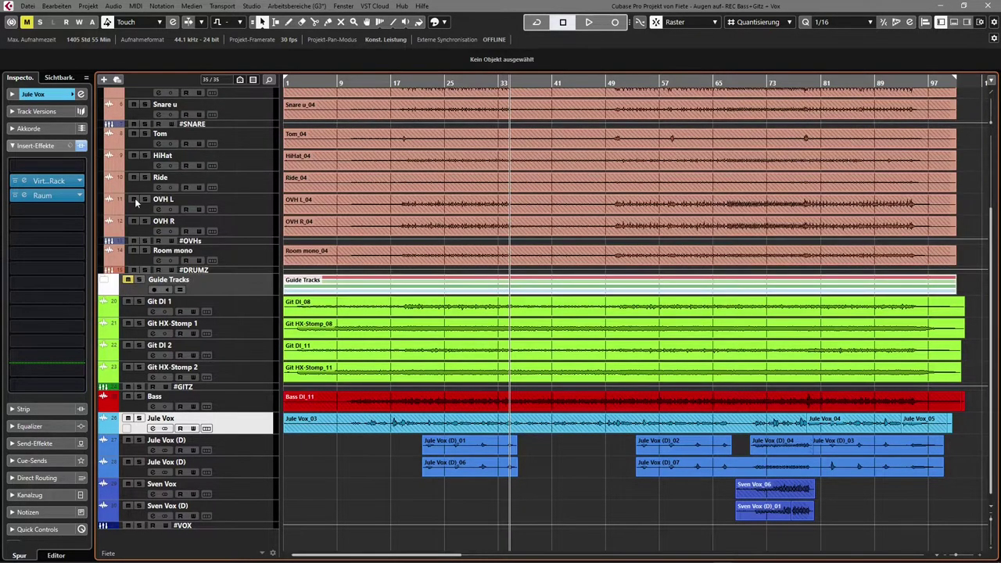
{"action": "left_click", "coordinate": [258, 288]}
{"action": "scroll", "coordinate": [258, 336], "scroll_direction": "up", "scroll_amount": 3}
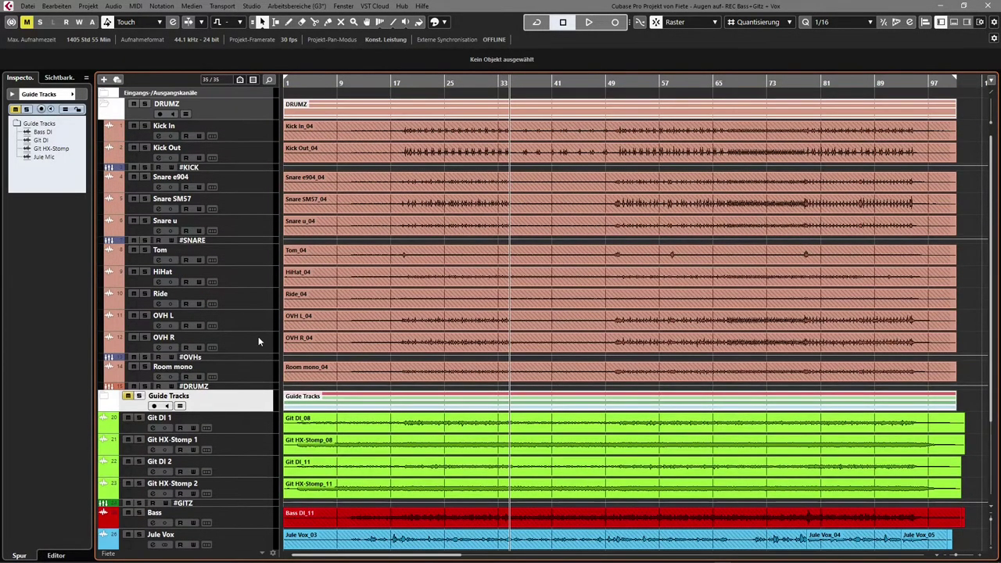
{"action": "scroll", "coordinate": [257, 308], "scroll_direction": "down", "scroll_amount": 3}
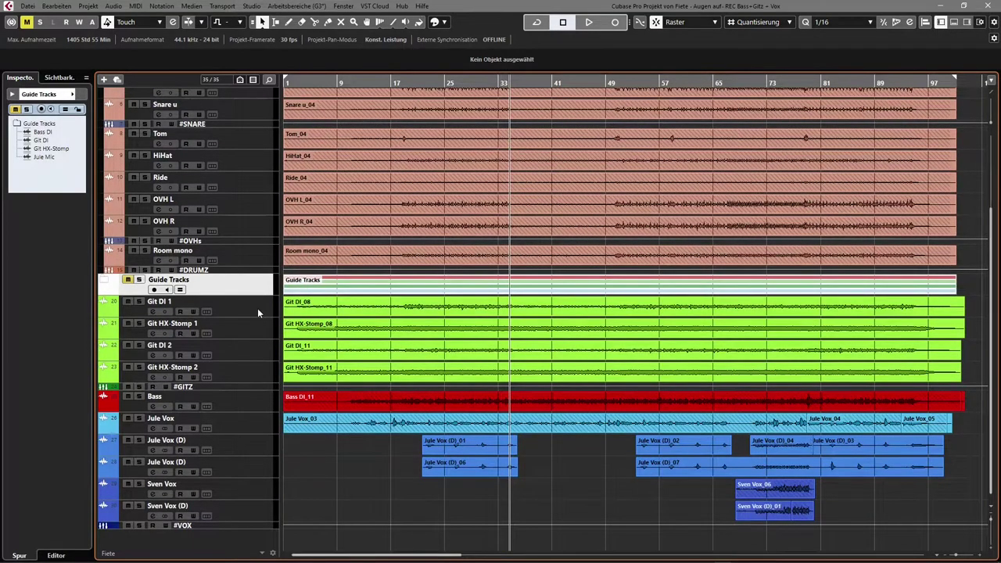
Inspect the Bass track's lanes, enlarging Unterspur 1 and 2 and selecting the Bass DI_08 take, and hide the lanes
{"action": "left_click", "coordinate": [258, 313]}
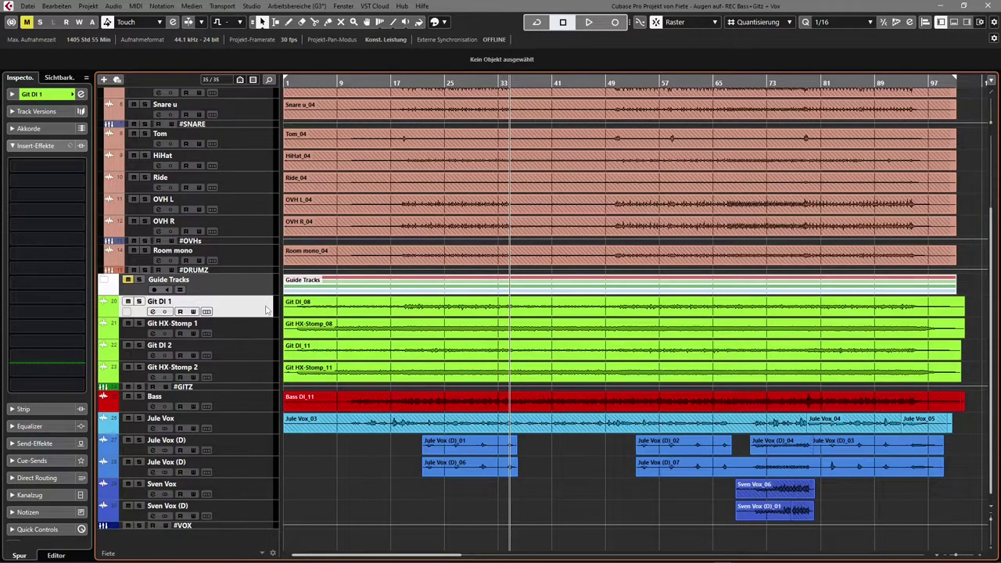
{"action": "left_click", "coordinate": [267, 406]}
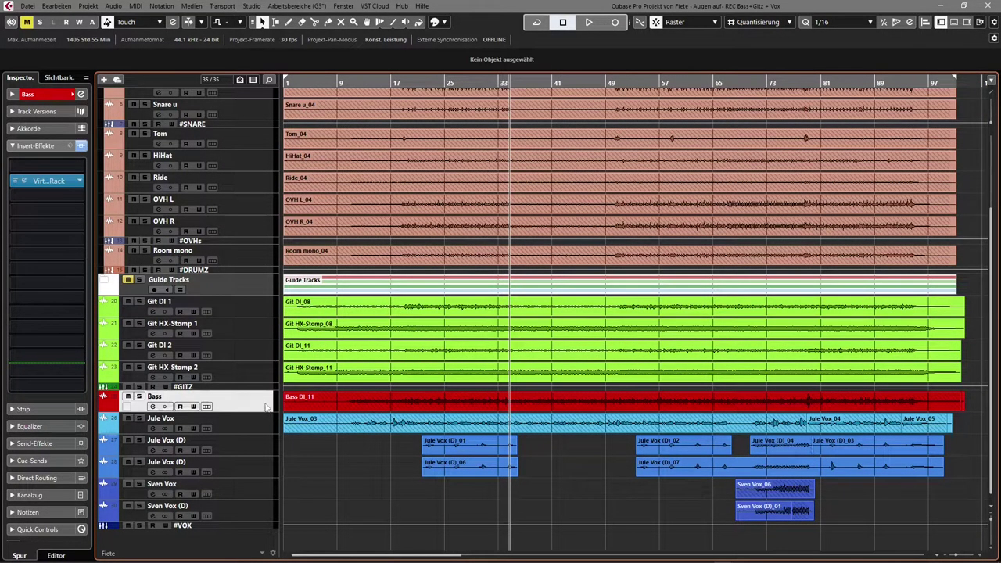
{"action": "left_click", "coordinate": [208, 406]}
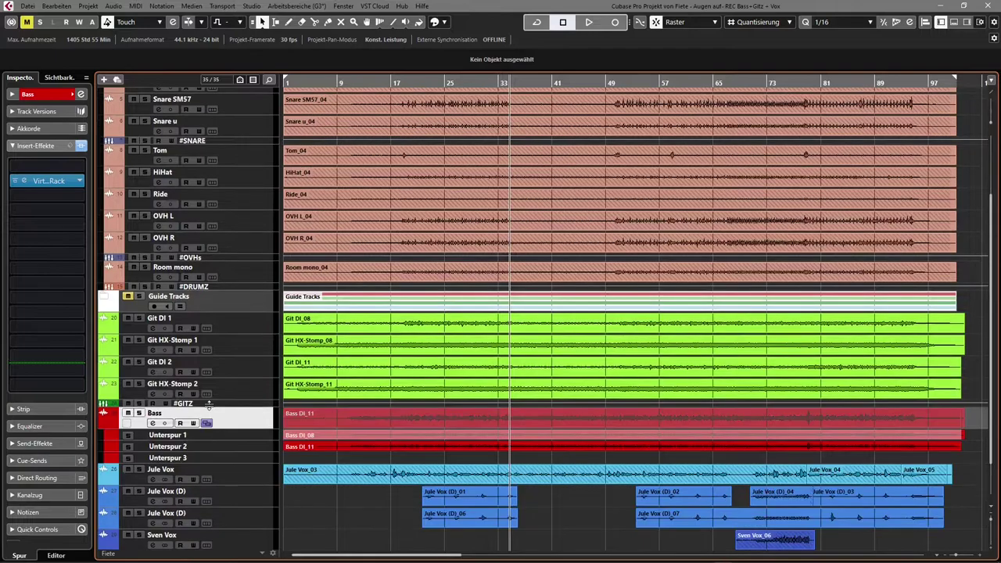
{"action": "left_click", "coordinate": [254, 448], "text": "shift"}
{"action": "left_click_drag", "start_coordinate": [256, 452], "coordinate": [250, 473]}
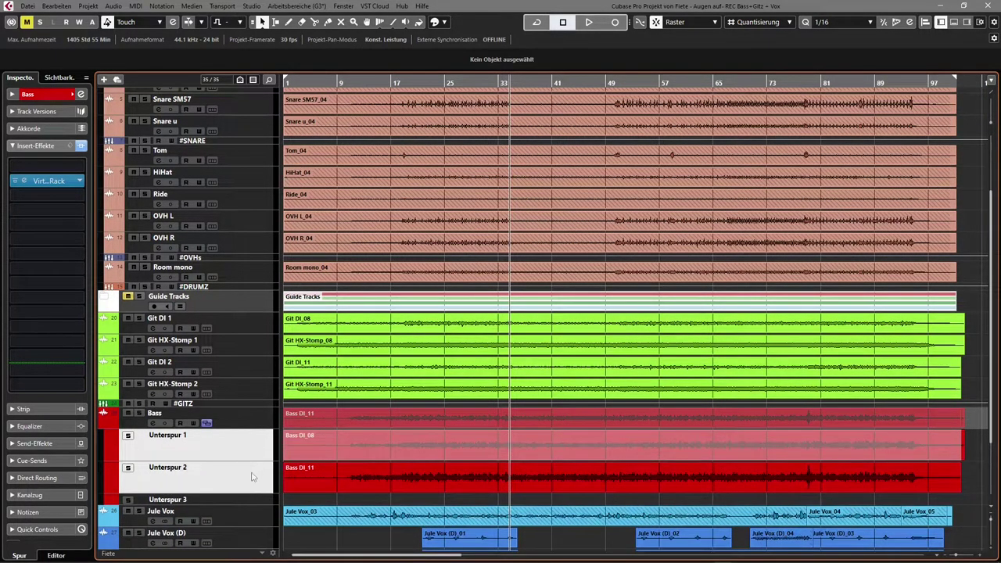
{"action": "left_click", "coordinate": [344, 450]}
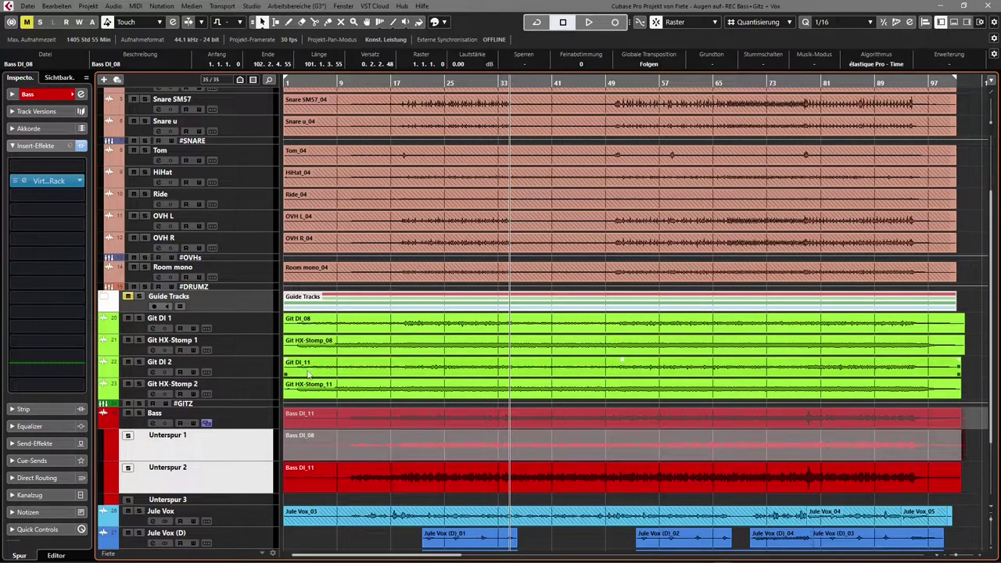
{"action": "left_click", "coordinate": [206, 424]}
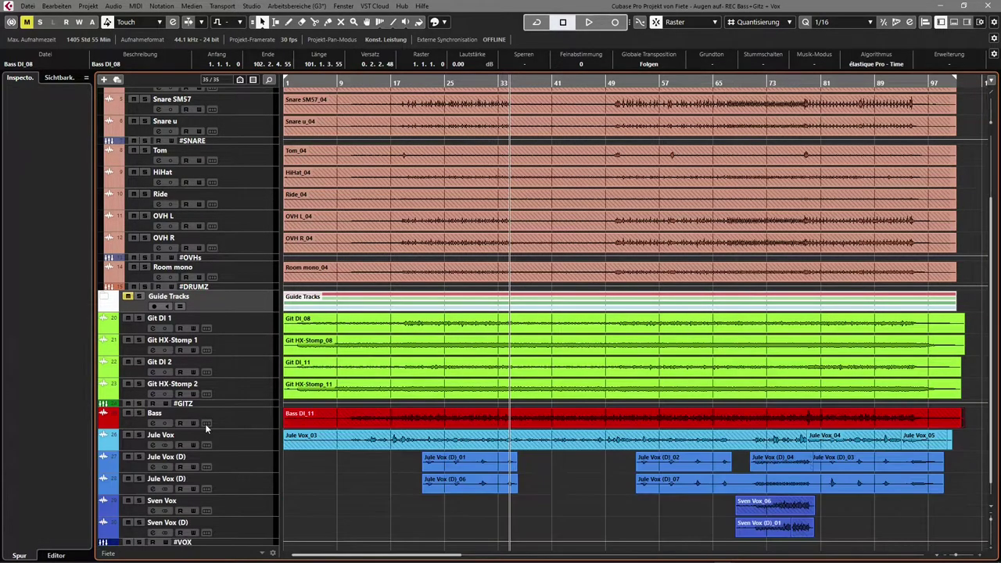
Show the Room mono track's recording lanes to inspect its takes, and hide them
{"action": "left_click", "coordinate": [252, 271]}
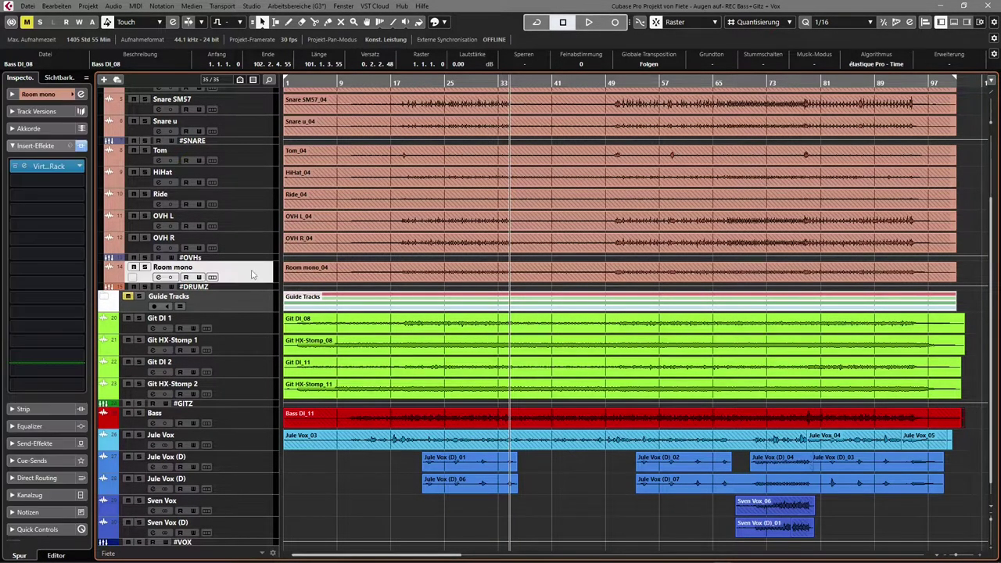
{"action": "left_click", "coordinate": [212, 277]}
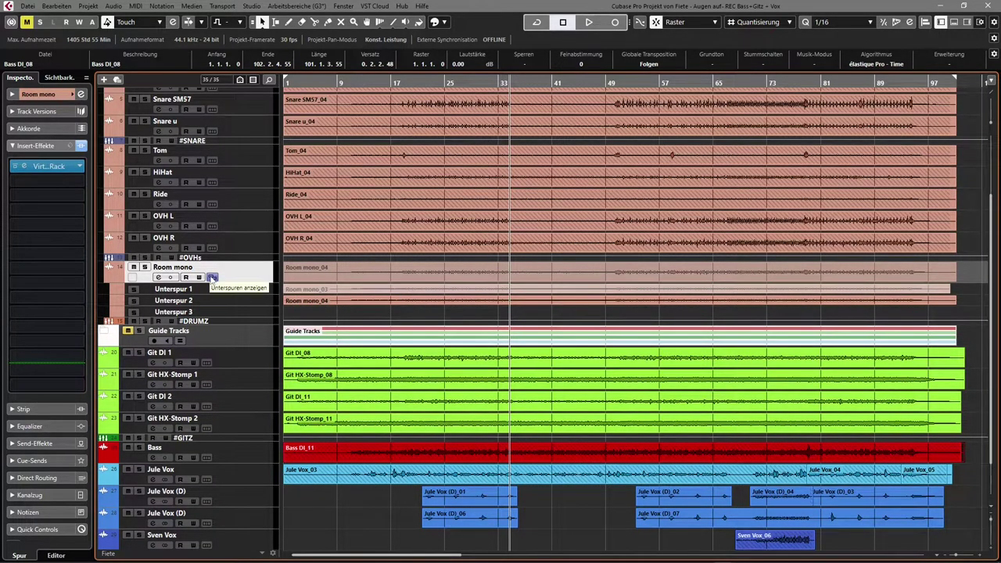
{"action": "left_click", "coordinate": [212, 278]}
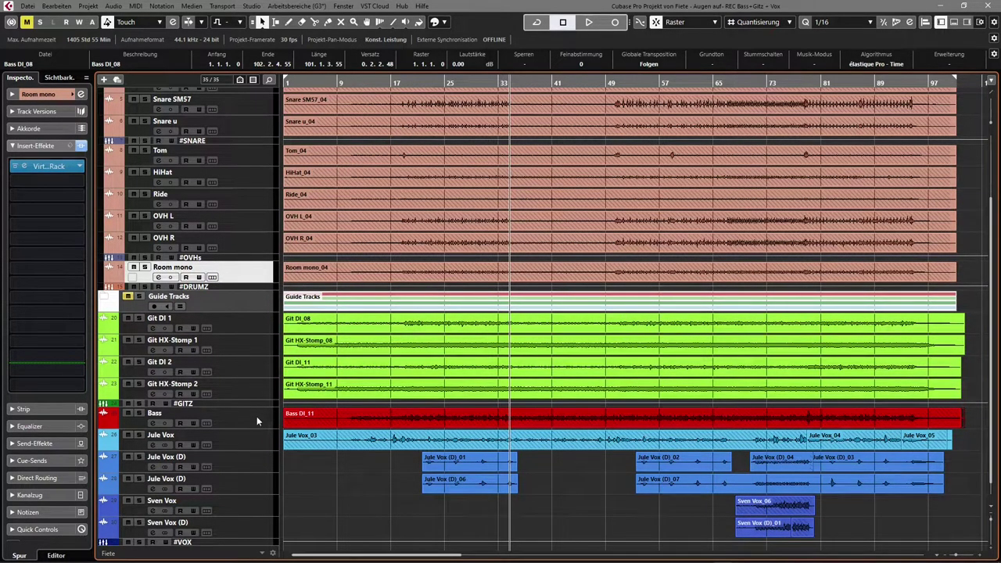
Highlight the lead vocal and Git HX-Stomp 2 tracks, and review the Bass lanes again, deselecting the take and hiding the lanes
{"action": "left_click", "coordinate": [270, 441]}
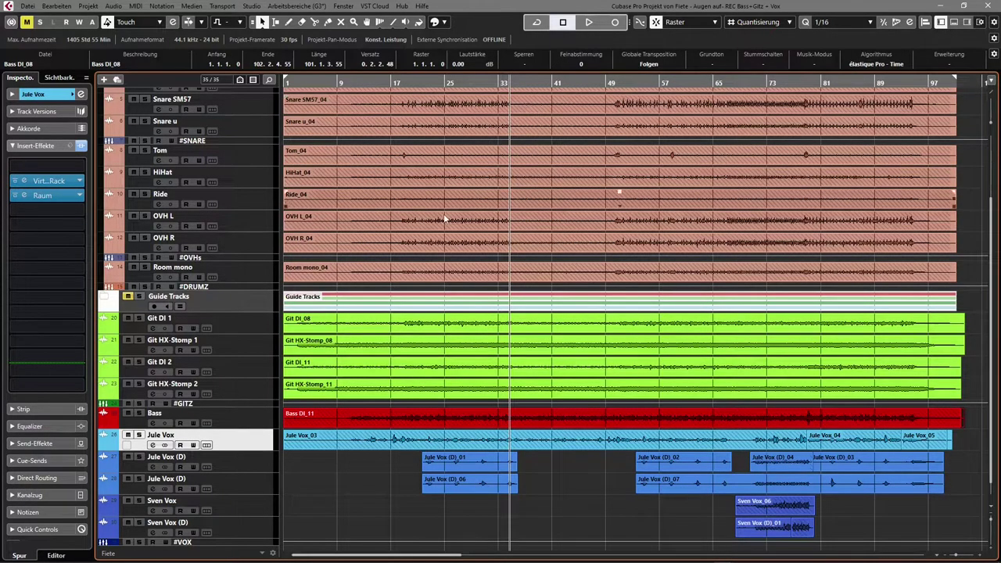
{"action": "left_click", "coordinate": [258, 385]}
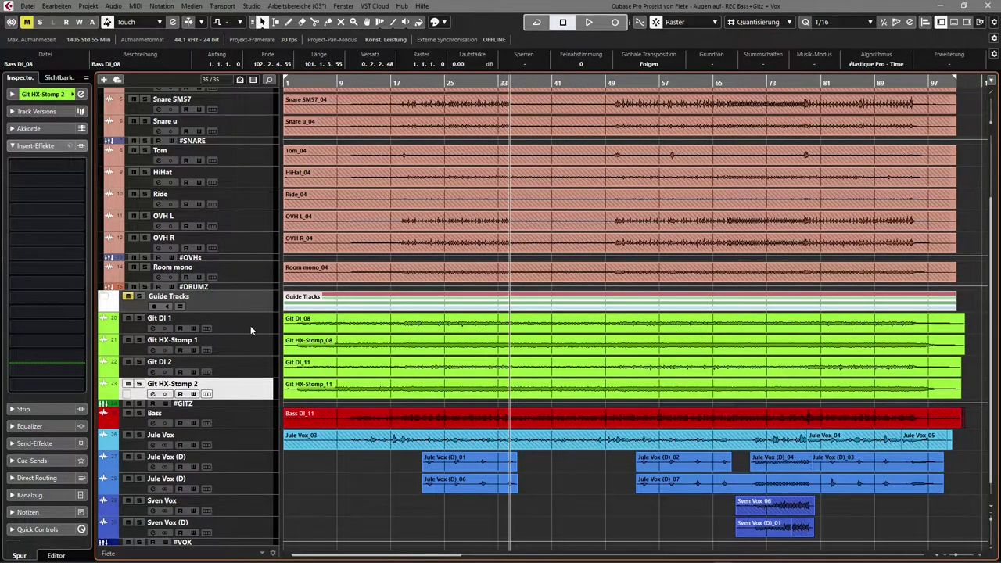
{"action": "left_click", "coordinate": [254, 421]}
{"action": "left_click", "coordinate": [206, 423]}
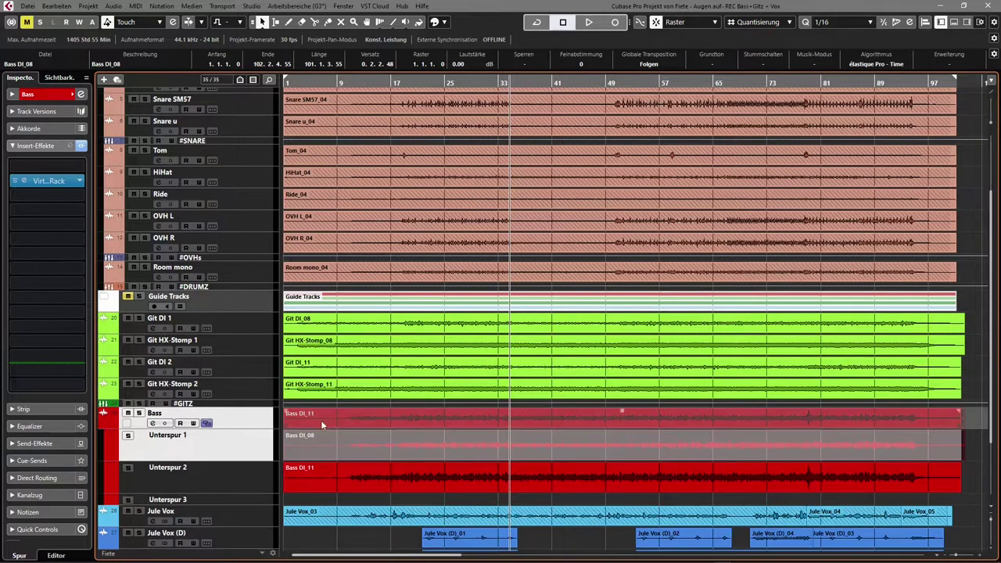
{"action": "left_click", "coordinate": [974, 483]}
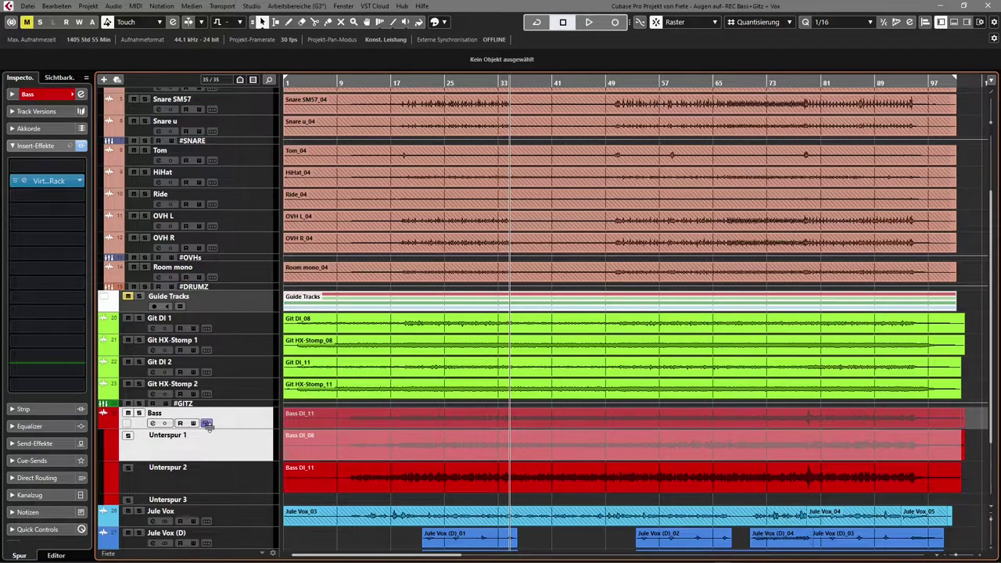
{"action": "left_click", "coordinate": [206, 424]}
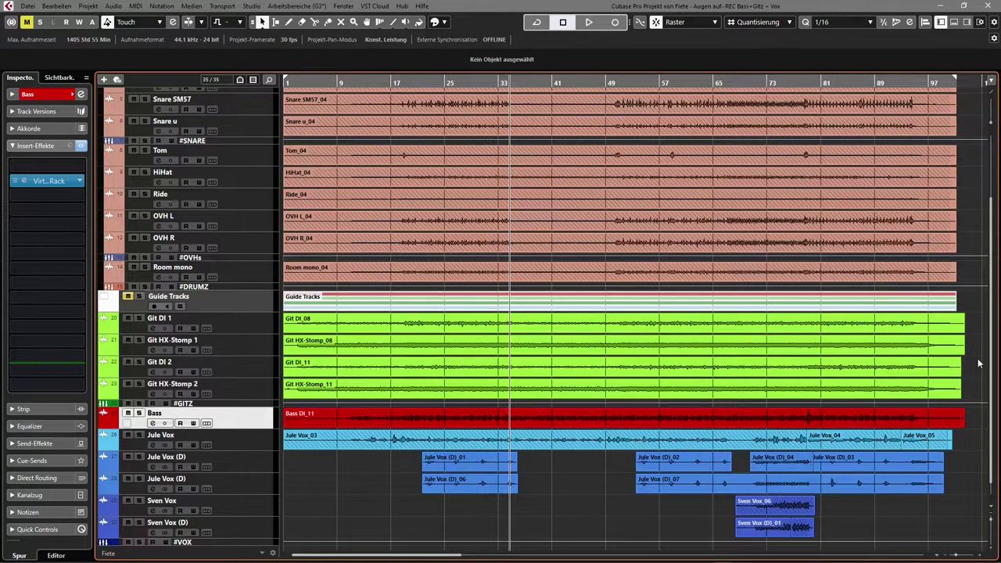
Highlight the lead vocal, its two doubles, the second singer's pair of vocal tracks and the #VOX group in turn
{"action": "left_click", "coordinate": [262, 445]}
{"action": "left_click", "coordinate": [253, 463]}
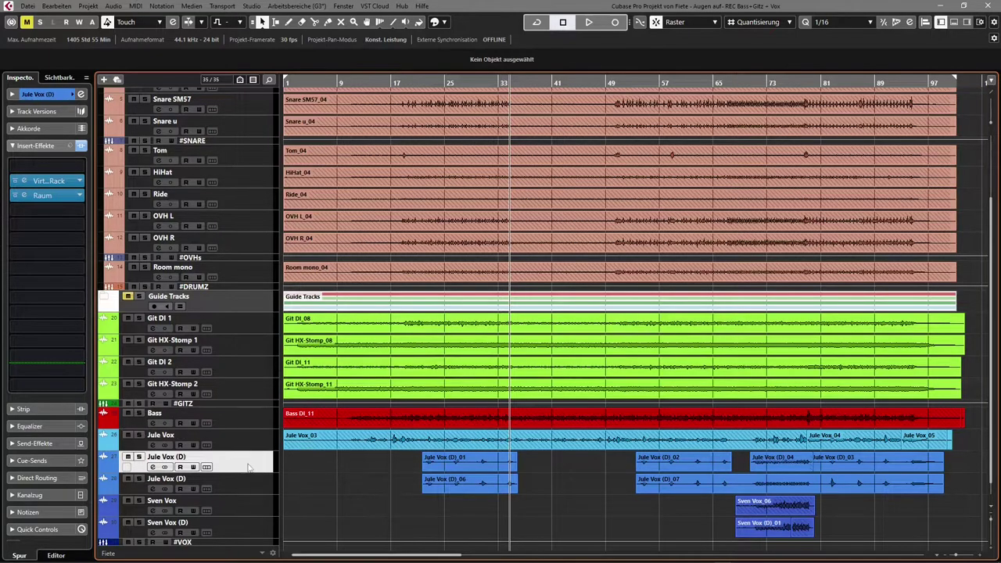
{"action": "left_click", "coordinate": [256, 483], "text": "shift"}
{"action": "scroll", "coordinate": [256, 465], "scroll_direction": "down", "scroll_amount": 1}
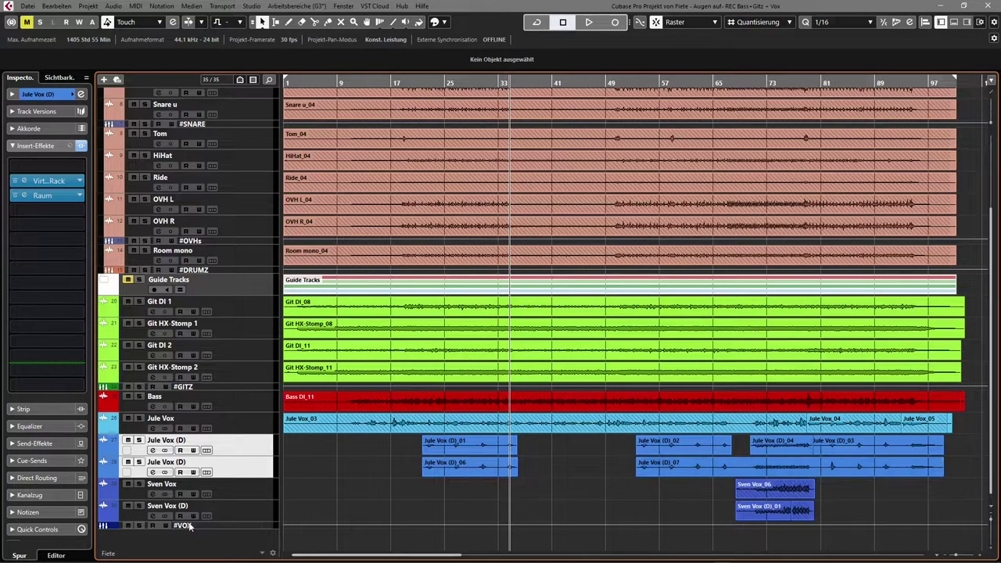
{"action": "left_click", "coordinate": [247, 501]}
{"action": "left_click", "coordinate": [260, 516], "text": "shift"}
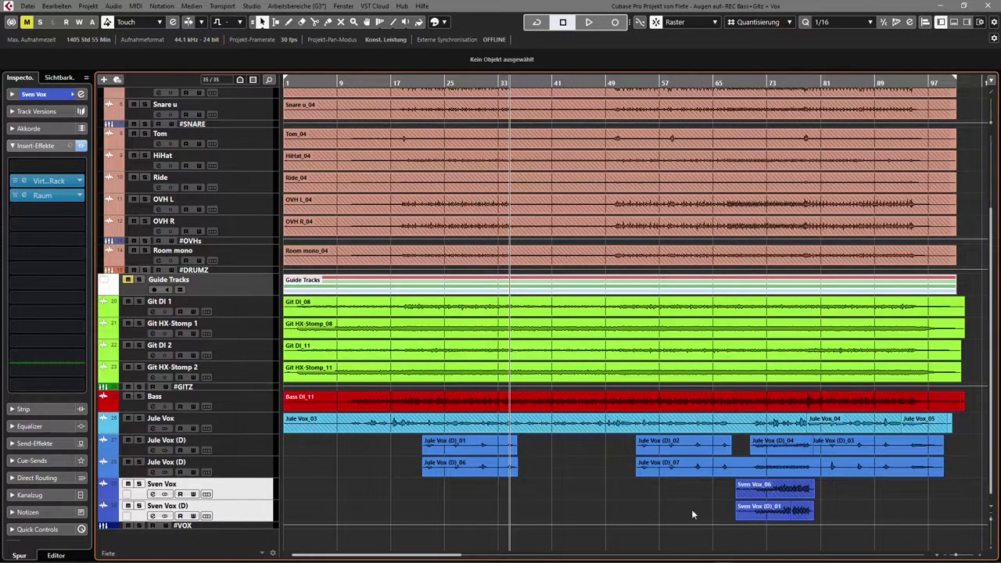
{"action": "left_click", "coordinate": [239, 527]}
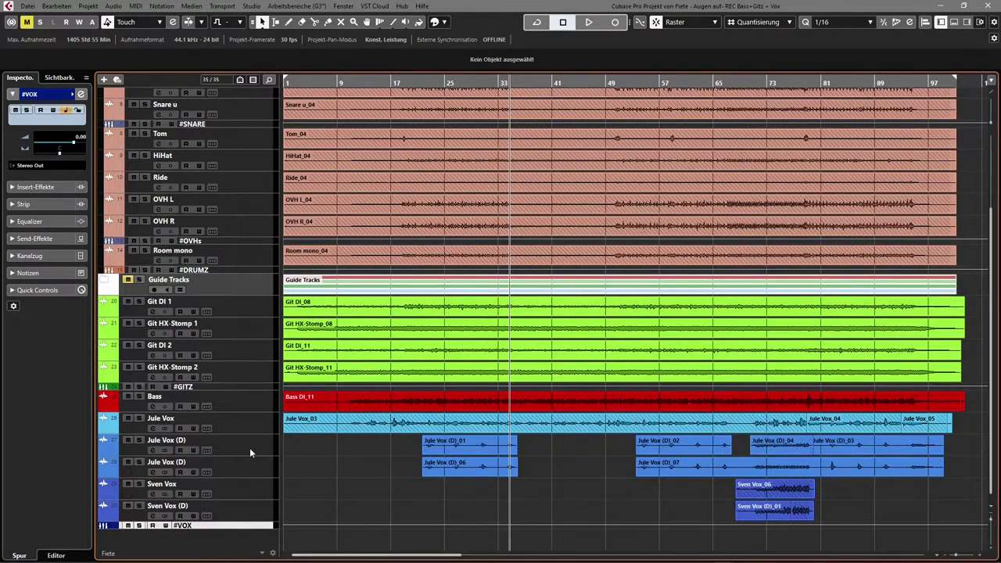
Look over the full track list from the drums to the vocals, and return the project cursor to the start
{"action": "scroll", "coordinate": [249, 447], "scroll_direction": "up", "scroll_amount": 3}
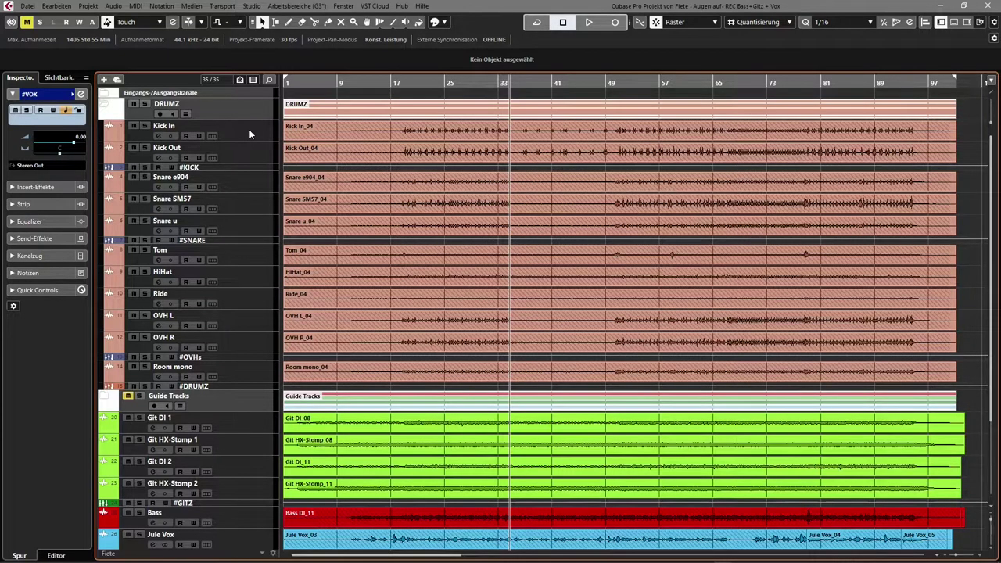
{"action": "scroll", "coordinate": [249, 134], "scroll_direction": "down", "scroll_amount": 3}
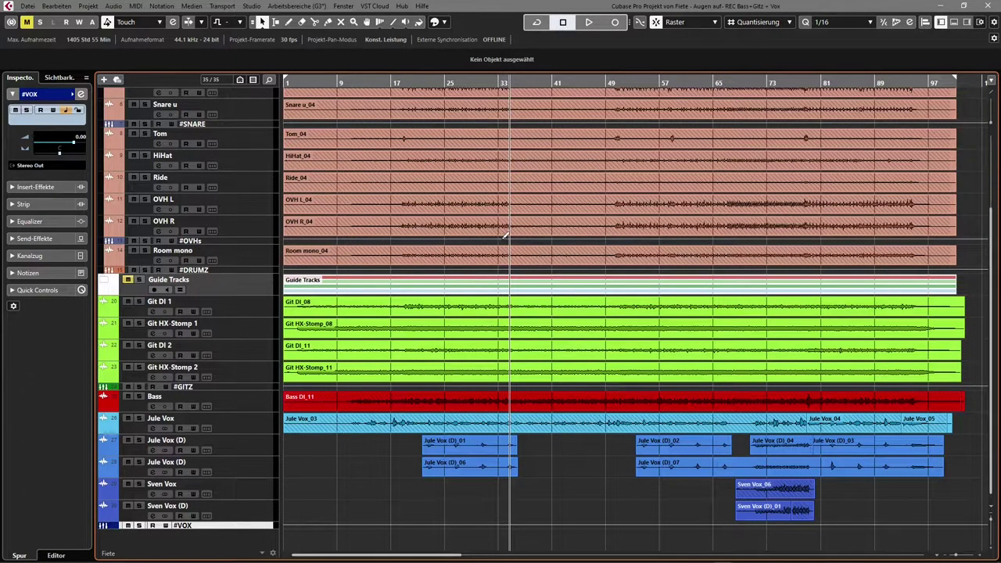
{"action": "key", "text": "KP_Decimal"}
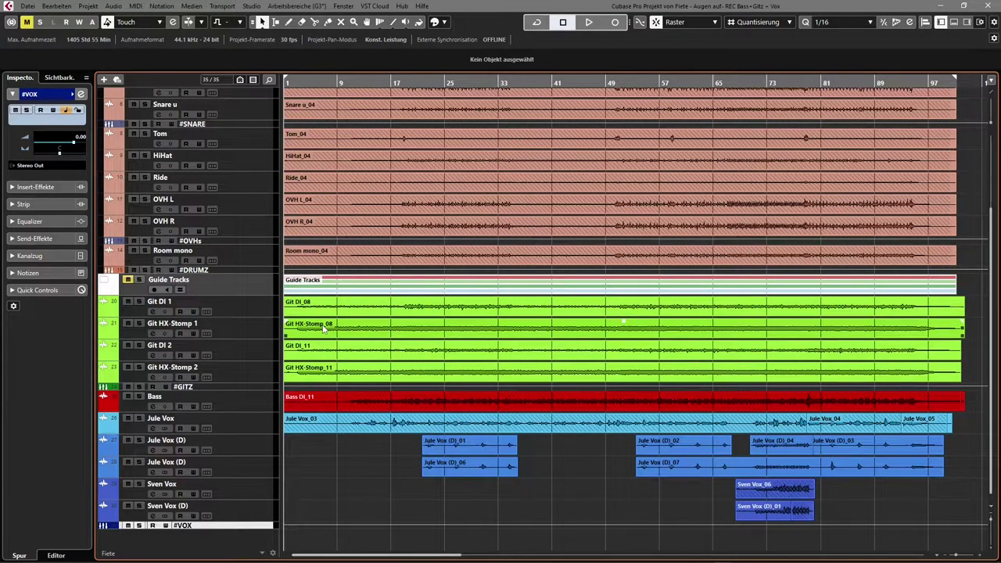
Open the MixConsole and expand the Inserts rack for all channels
{"action": "key", "text": "F3"}
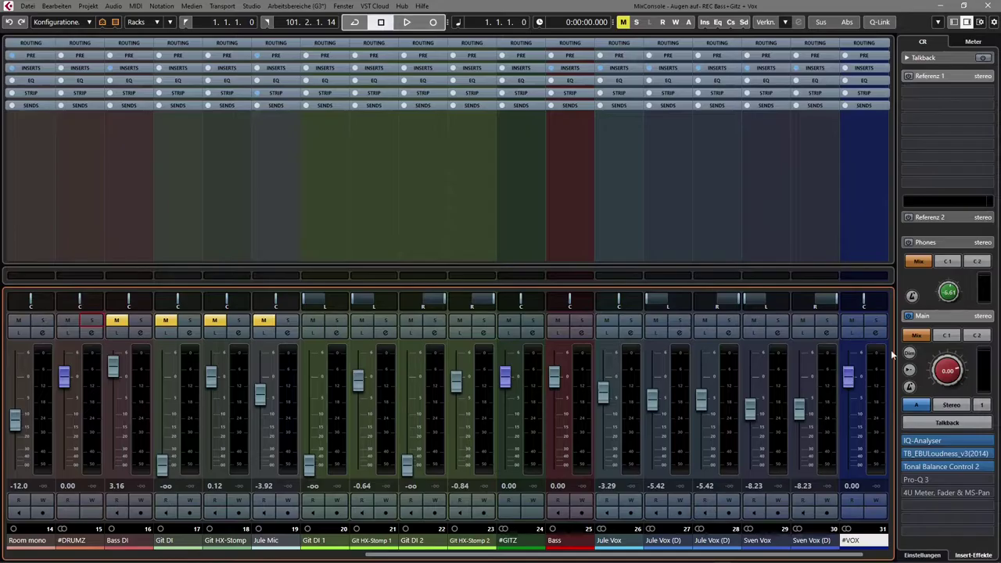
{"action": "key", "text": "F3"}
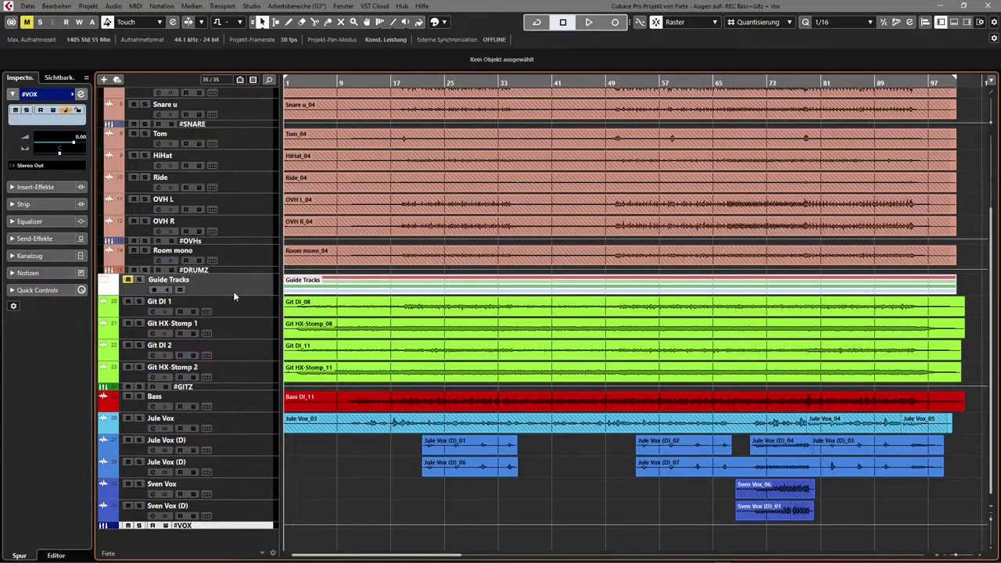
{"action": "key", "text": "F3"}
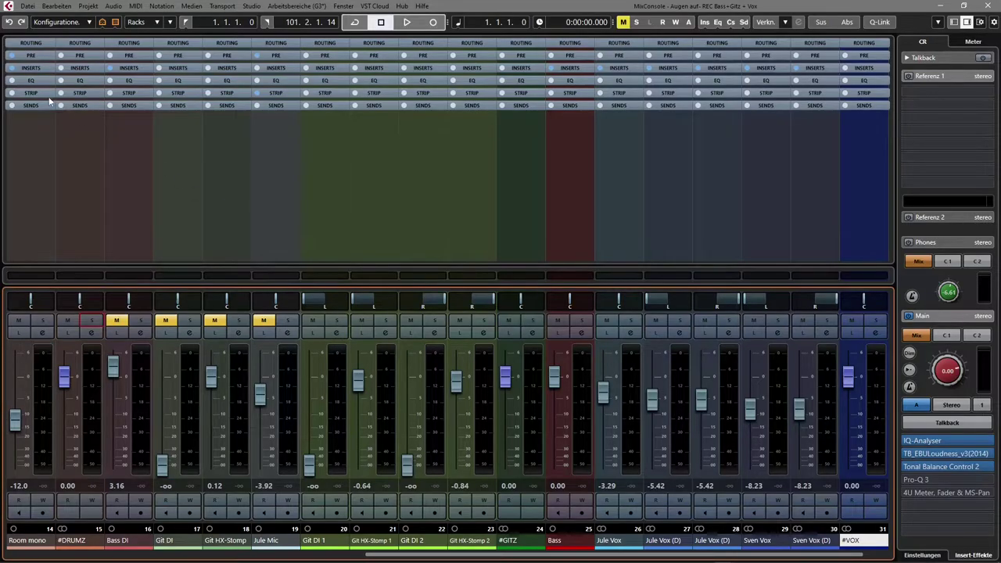
{"action": "left_click", "coordinate": [32, 68]}
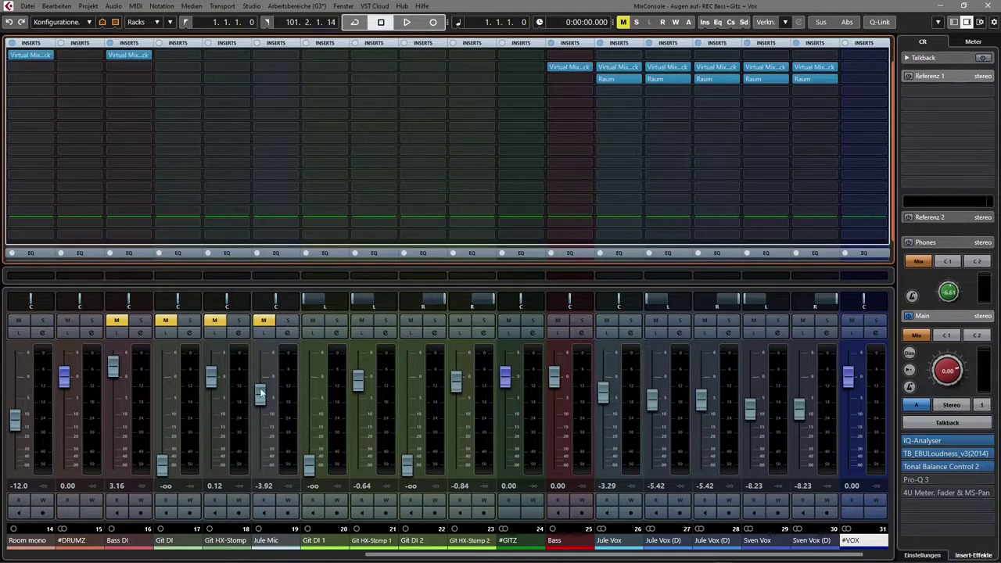
Examine the SYS EQ inserts on the Kick In and Kick Out channels, and close the plug-in window
{"action": "scroll", "coordinate": [484, 513], "scroll_direction": "left", "scroll_amount": 6}
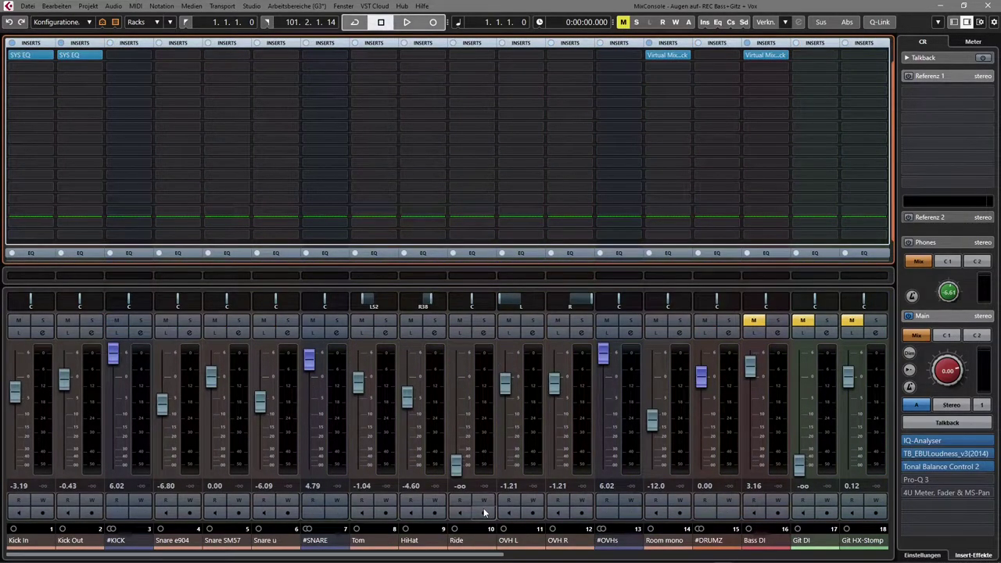
{"action": "left_click", "coordinate": [24, 56]}
{"action": "left_click", "coordinate": [719, 149]}
{"action": "left_click_drag", "start_coordinate": [71, 57], "coordinate": [71, 57]}
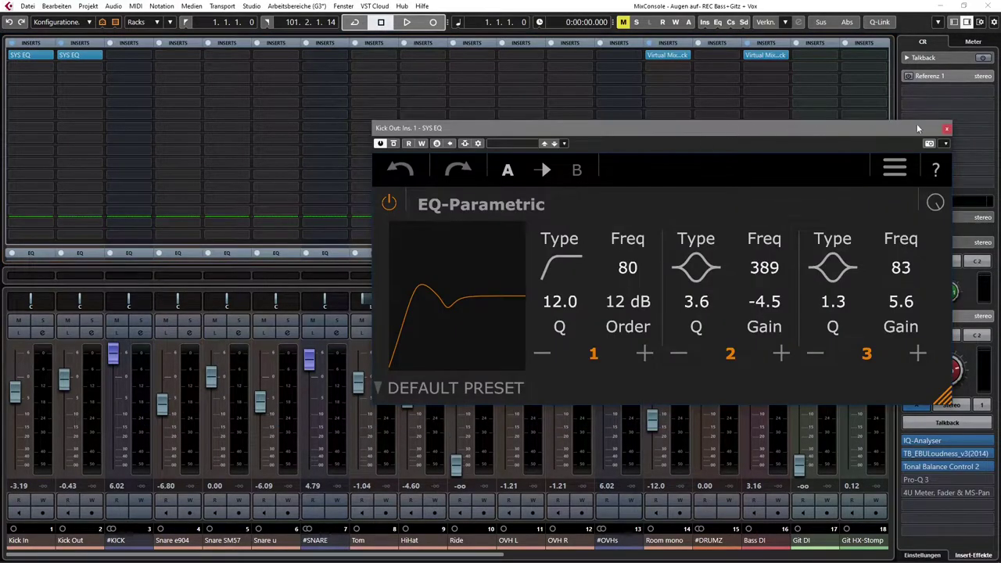
{"action": "left_click", "coordinate": [947, 130]}
Check the channel EQ rack of the drum channels and return to their inserts
{"action": "scroll", "coordinate": [763, 132], "scroll_direction": "down", "scroll_amount": 1}
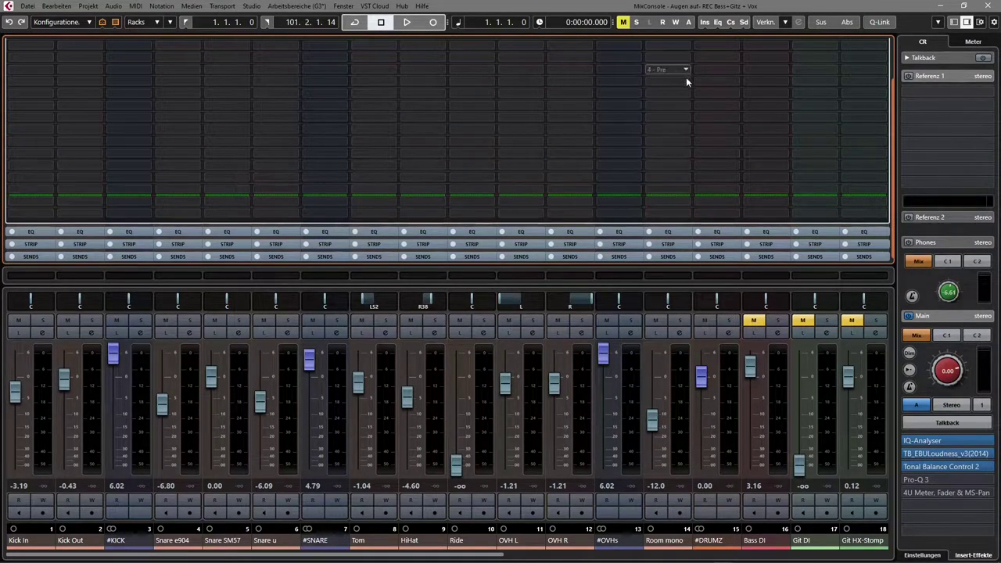
{"action": "scroll", "coordinate": [671, 125], "scroll_direction": "down", "scroll_amount": 2}
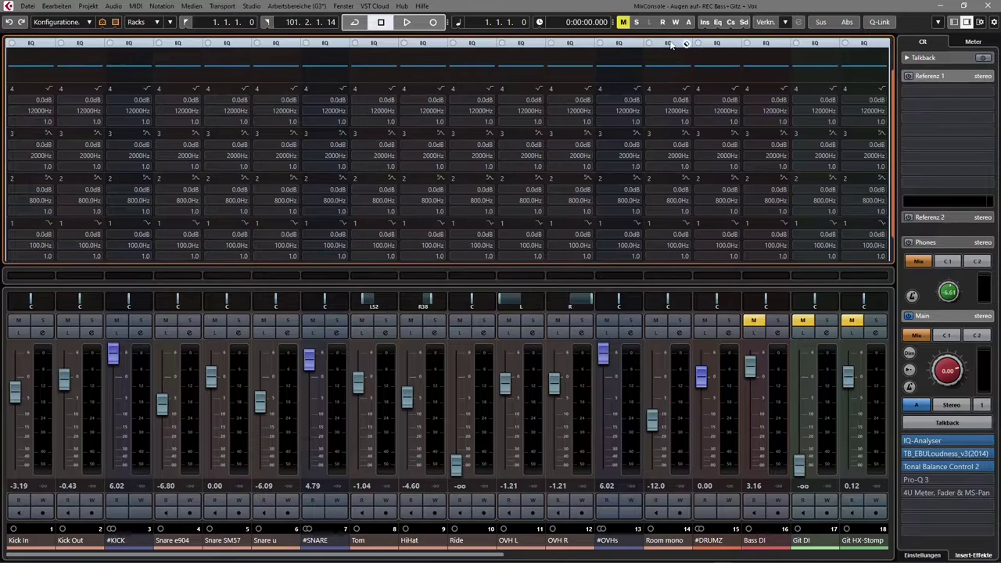
{"action": "scroll", "coordinate": [668, 58], "scroll_direction": "up", "scroll_amount": 3}
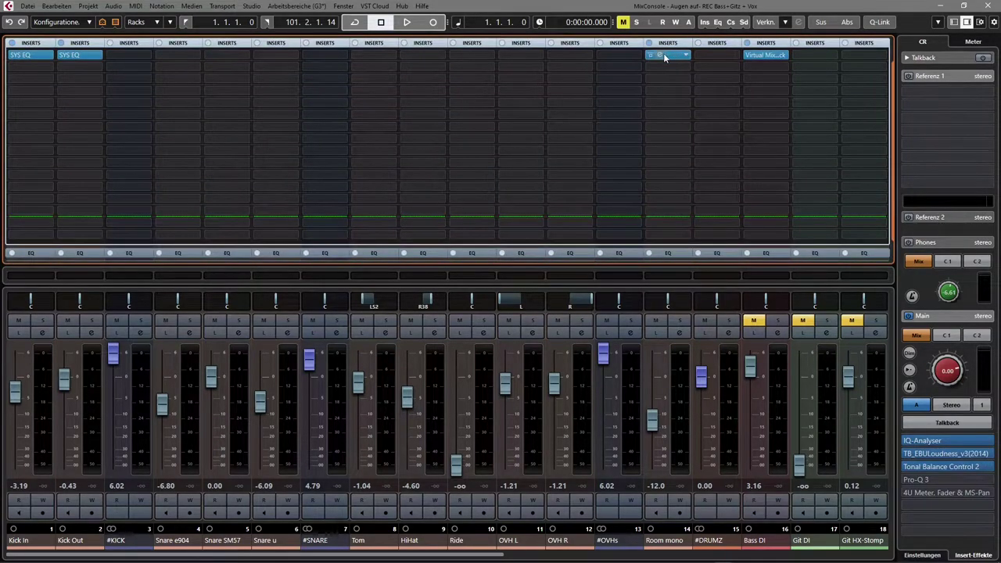
Examine the Virtual Mix Rack insert on the Room mono channel, and close its plug-in window
{"action": "left_click_drag", "start_coordinate": [1000, 107], "coordinate": [294, 81]}
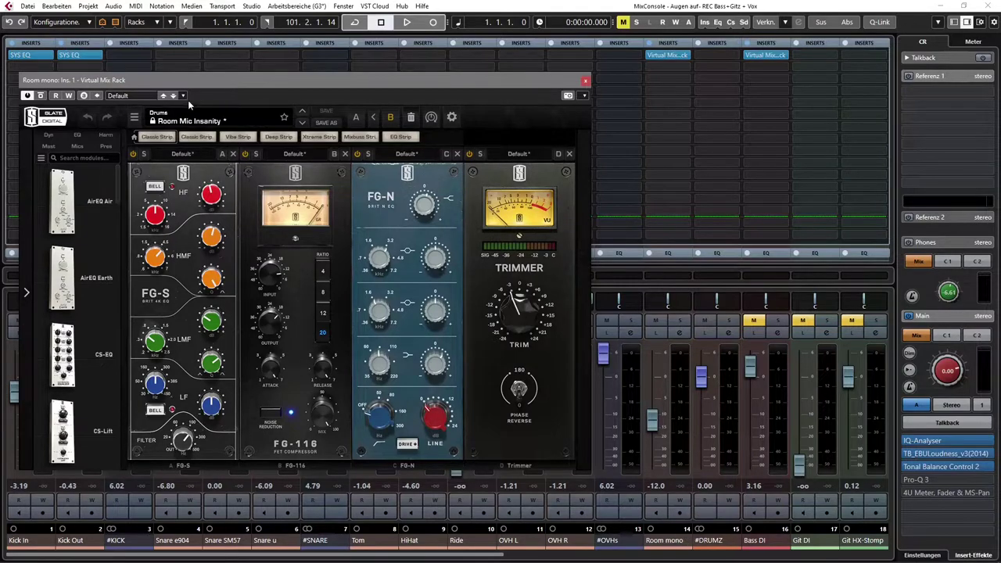
{"action": "left_click", "coordinate": [585, 81]}
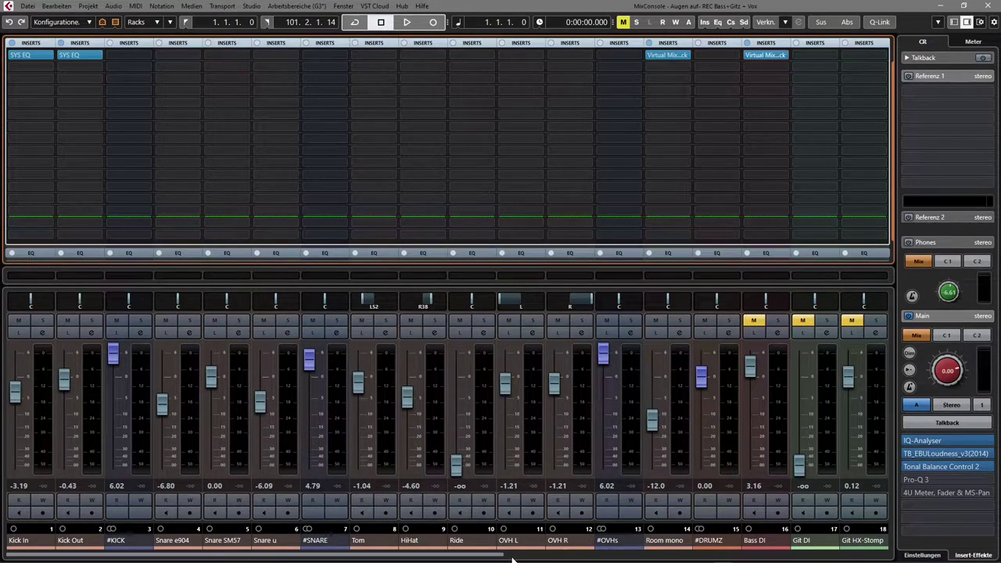
Look over the guitar, bass and vocal channels, and check the FG-2A compressor in the Bass channel's Virtual Mix Rack
{"action": "left_click", "coordinate": [493, 555]}
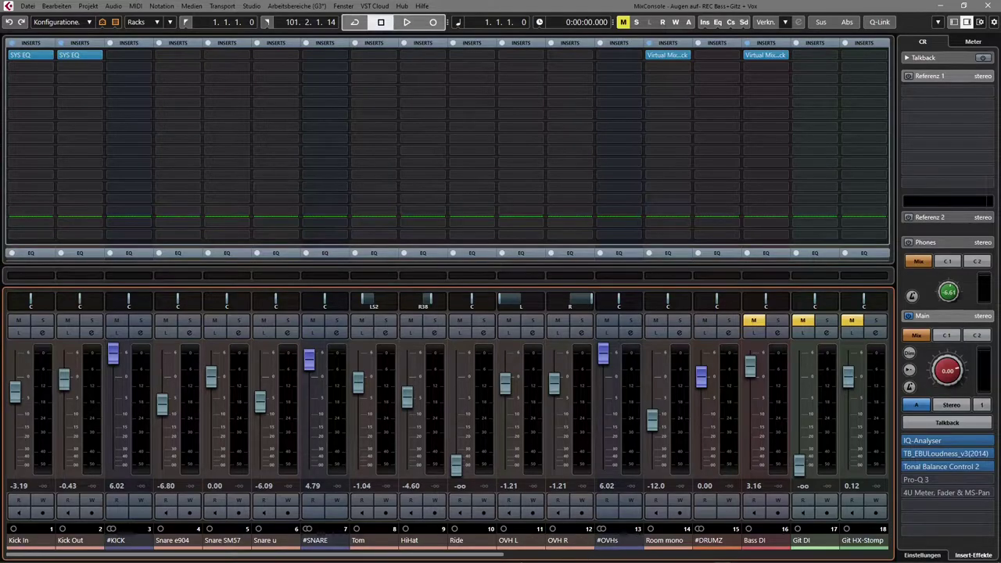
{"action": "left_click_drag", "start_coordinate": [493, 555], "coordinate": [869, 557]}
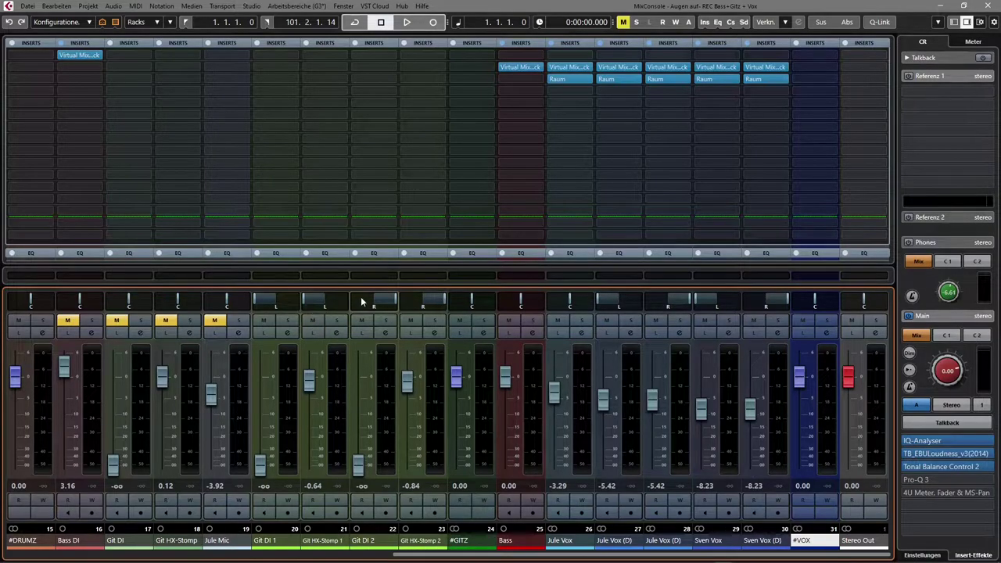
{"action": "left_click", "coordinate": [258, 469]}
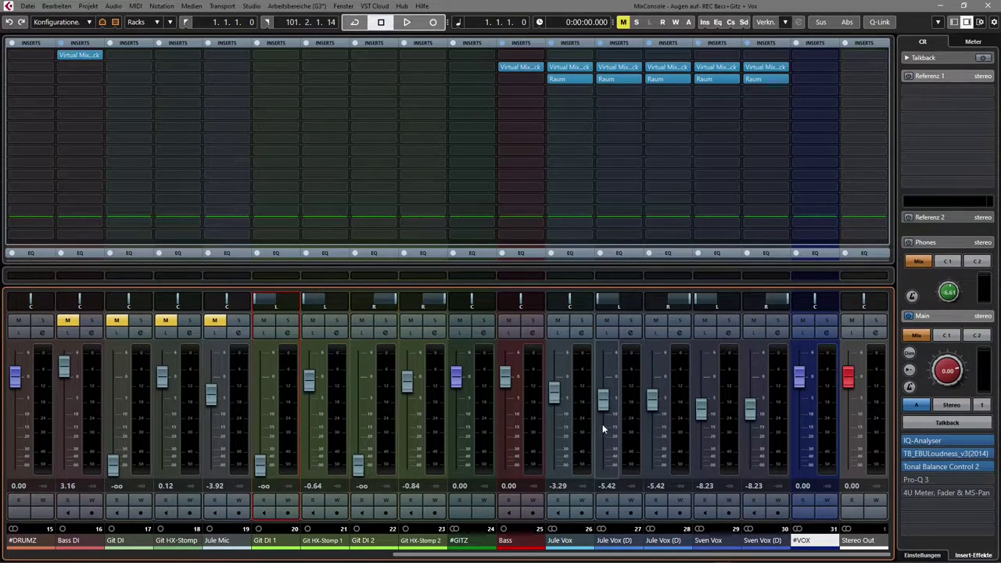
{"action": "left_click", "coordinate": [516, 69]}
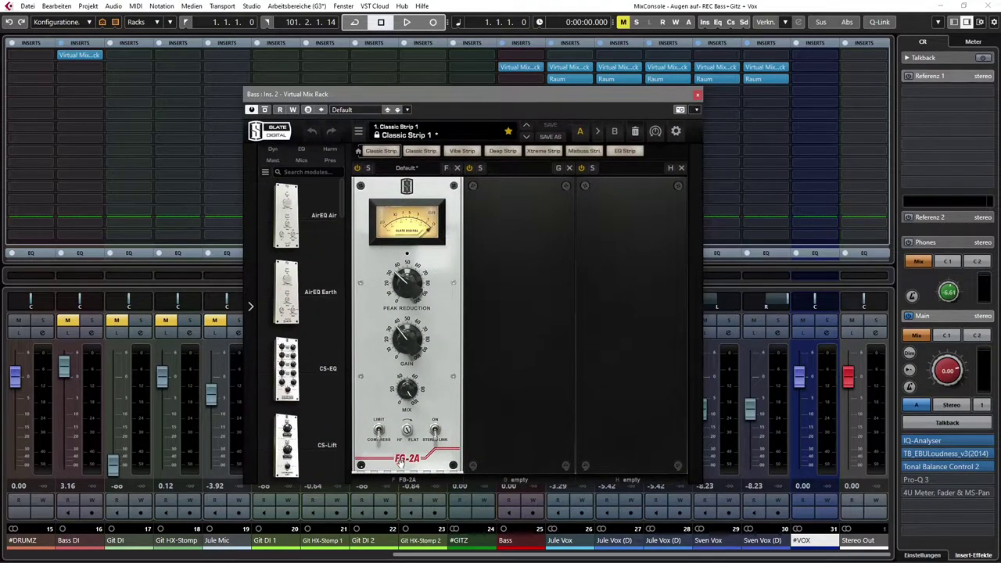
{"action": "left_click", "coordinate": [698, 95]}
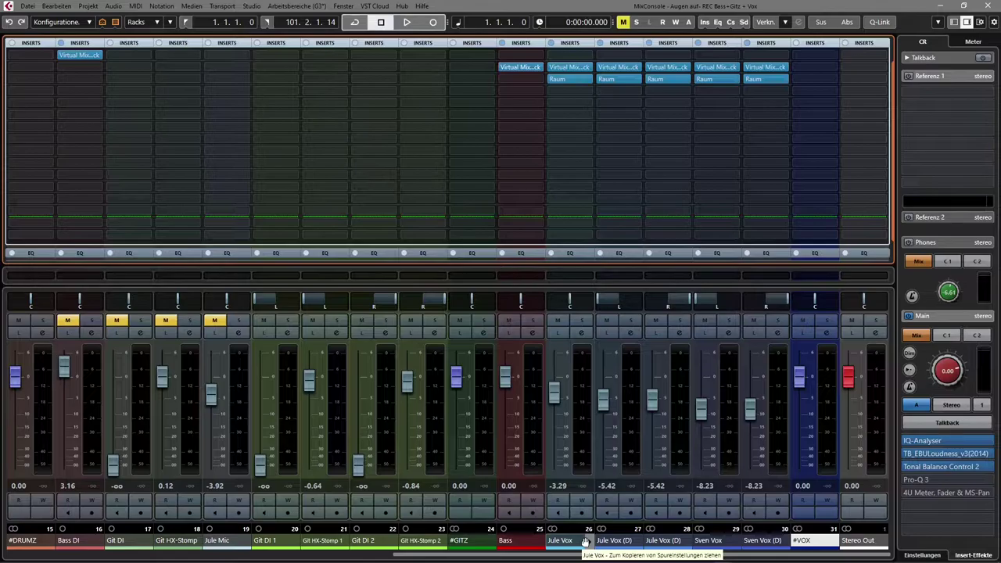
Reduce the height of the Guide Tracks folder in the project window, and select the Kick In track
{"action": "key", "text": "F3"}
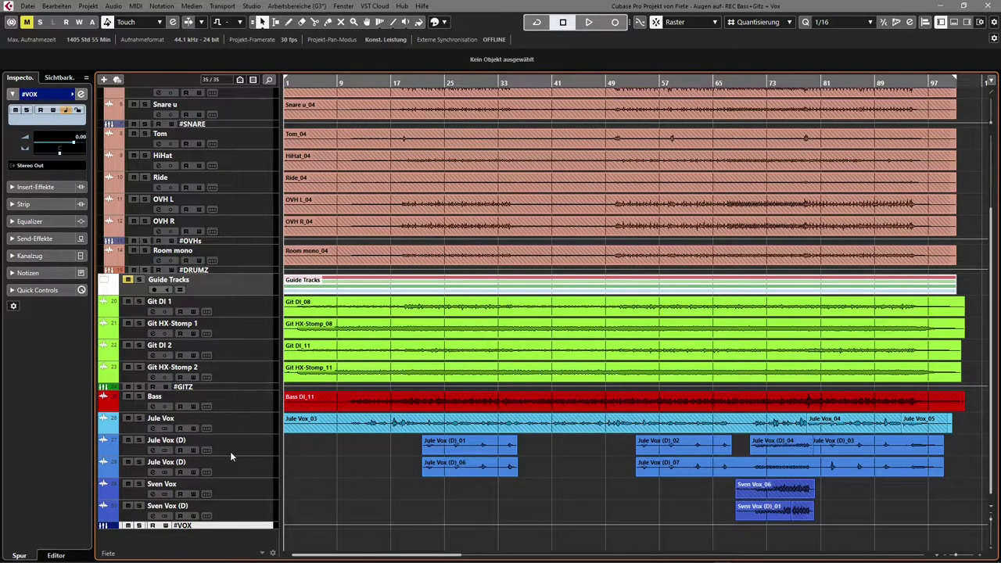
{"action": "scroll", "coordinate": [230, 452], "scroll_direction": "up", "scroll_amount": 3}
{"action": "scroll", "coordinate": [230, 451], "scroll_direction": "down", "scroll_amount": 3}
{"action": "scroll", "coordinate": [231, 451], "scroll_direction": "up", "scroll_amount": 3}
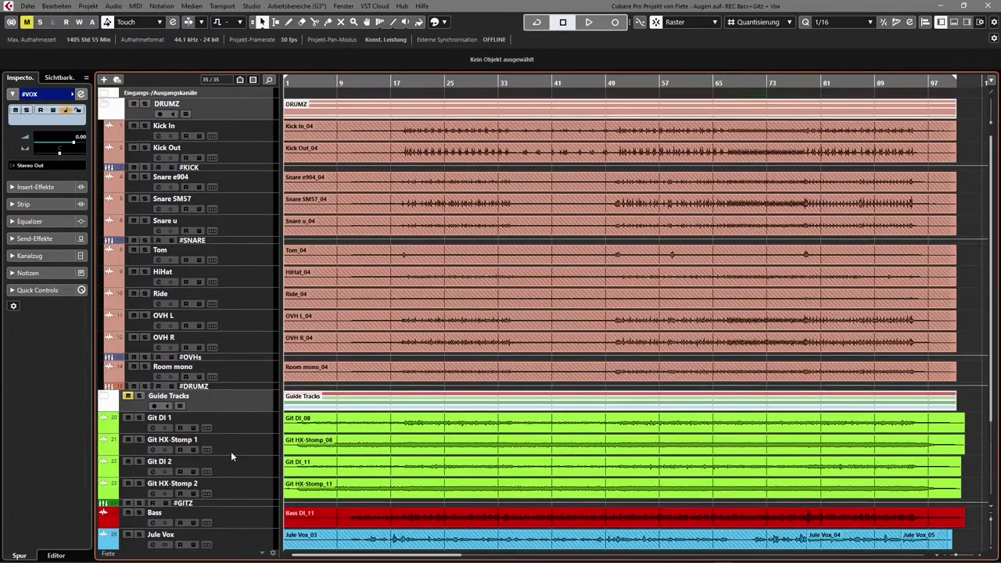
{"action": "left_click", "coordinate": [248, 401]}
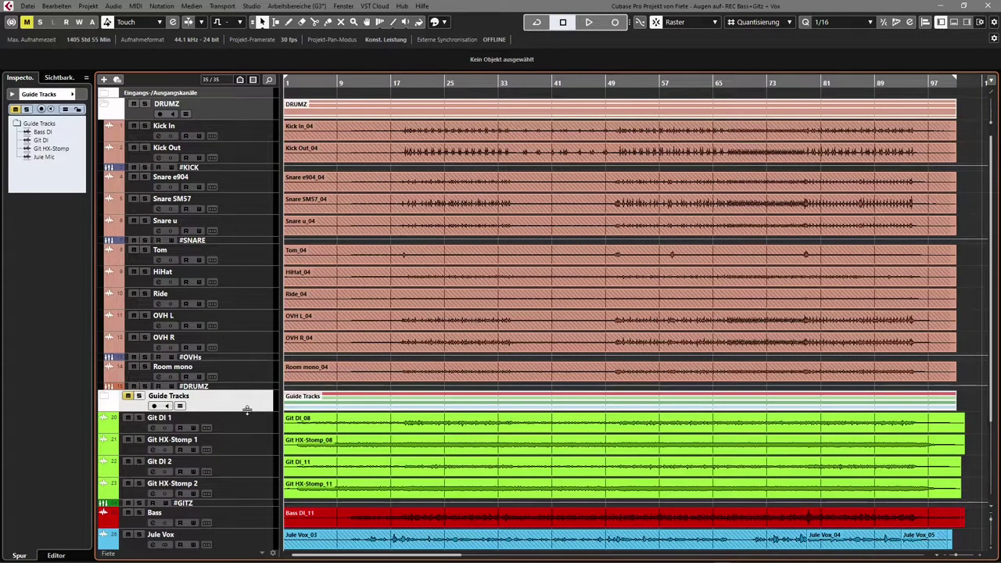
{"action": "left_click_drag", "start_coordinate": [247, 409], "coordinate": [243, 396]}
{"action": "left_click", "coordinate": [257, 140]}
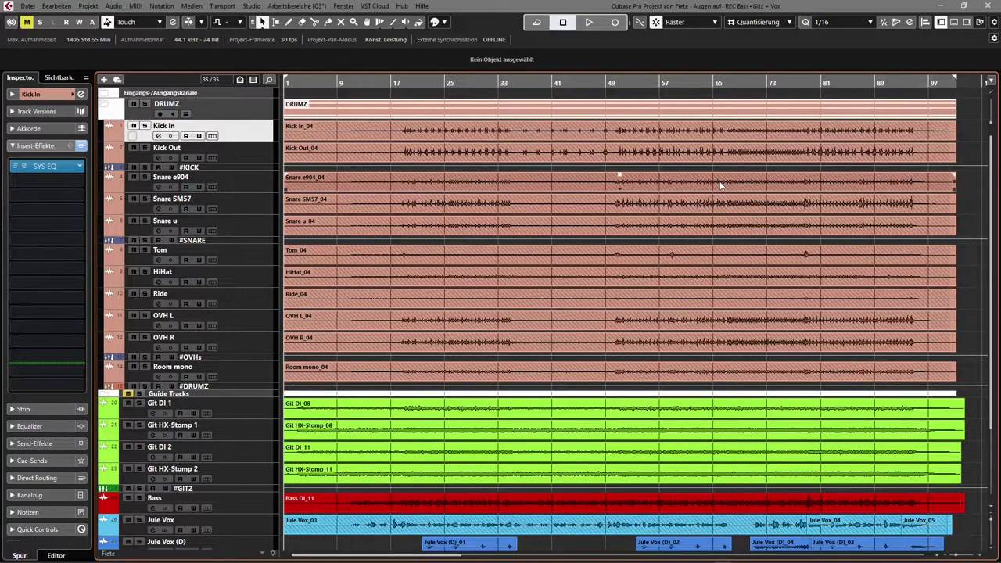
Play the song from the start and examine the channel levels in the MixConsole through to the vocals and Stereo Out
{"action": "key", "text": "space"}
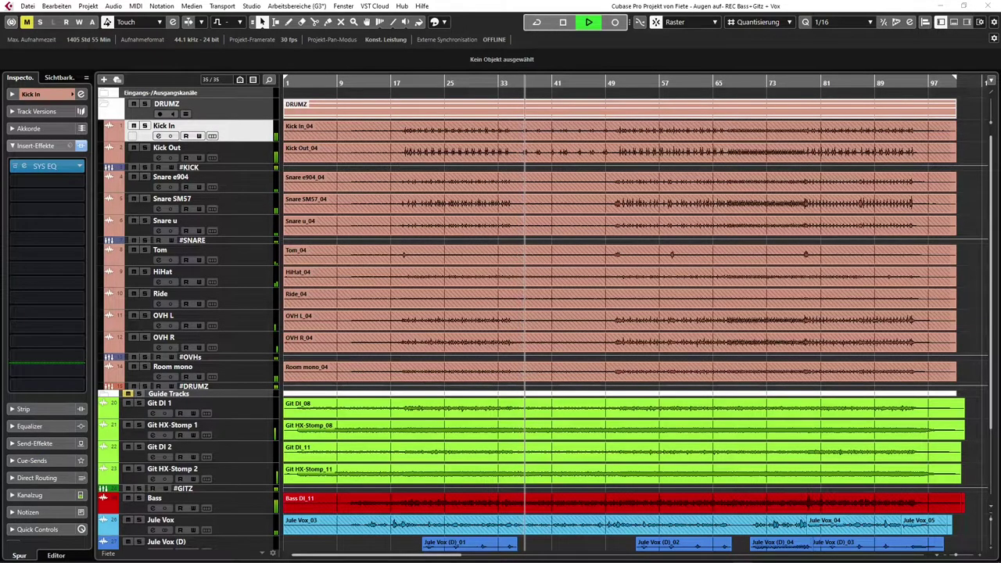
{"action": "scroll", "coordinate": [575, 317], "scroll_direction": "down", "scroll_amount": 3}
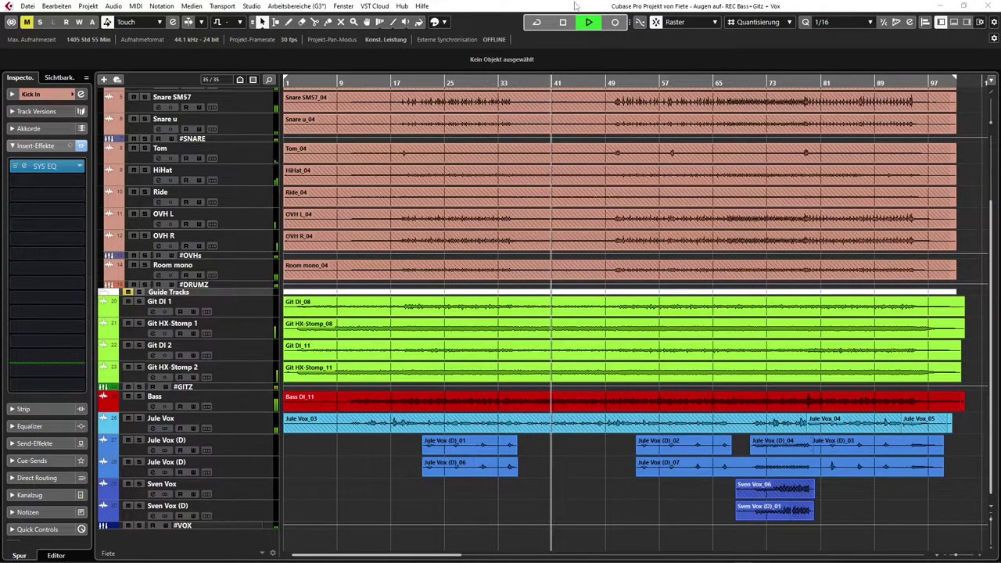
{"action": "key", "text": "F3"}
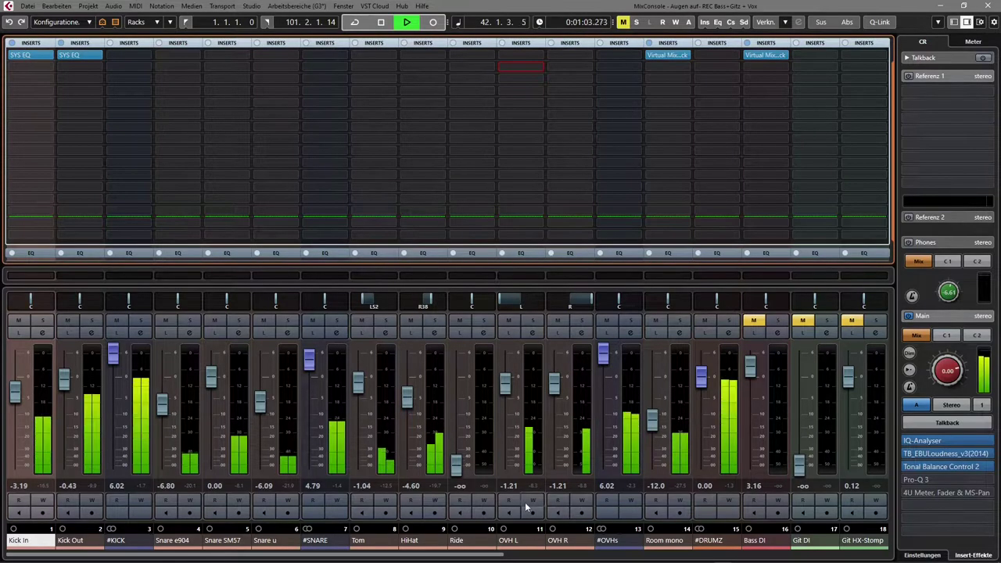
{"action": "scroll", "coordinate": [458, 502], "scroll_direction": "right", "scroll_amount": 4}
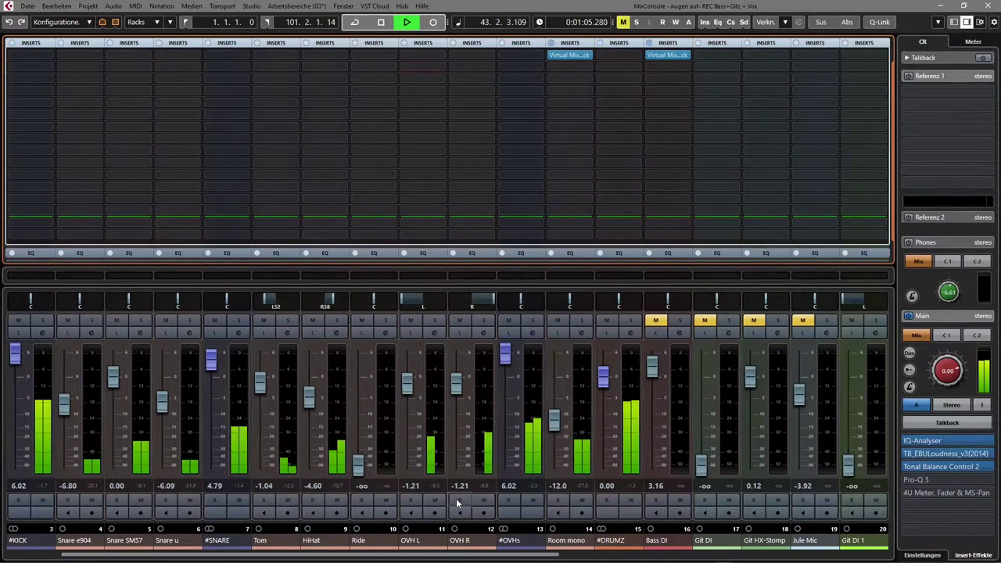
{"action": "scroll", "coordinate": [457, 503], "scroll_direction": "right", "scroll_amount": 5}
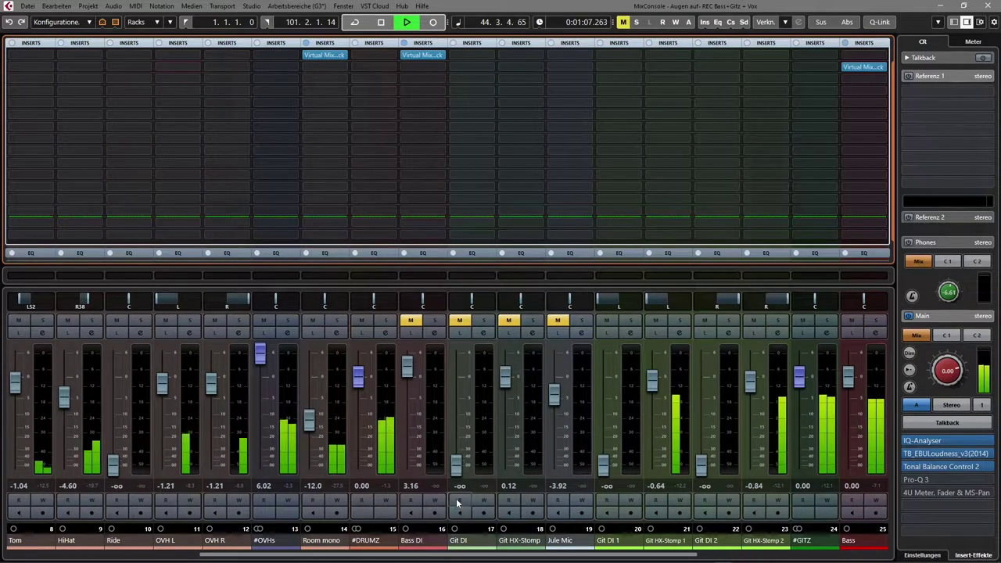
{"action": "scroll", "coordinate": [458, 502], "scroll_direction": "right", "scroll_amount": 5}
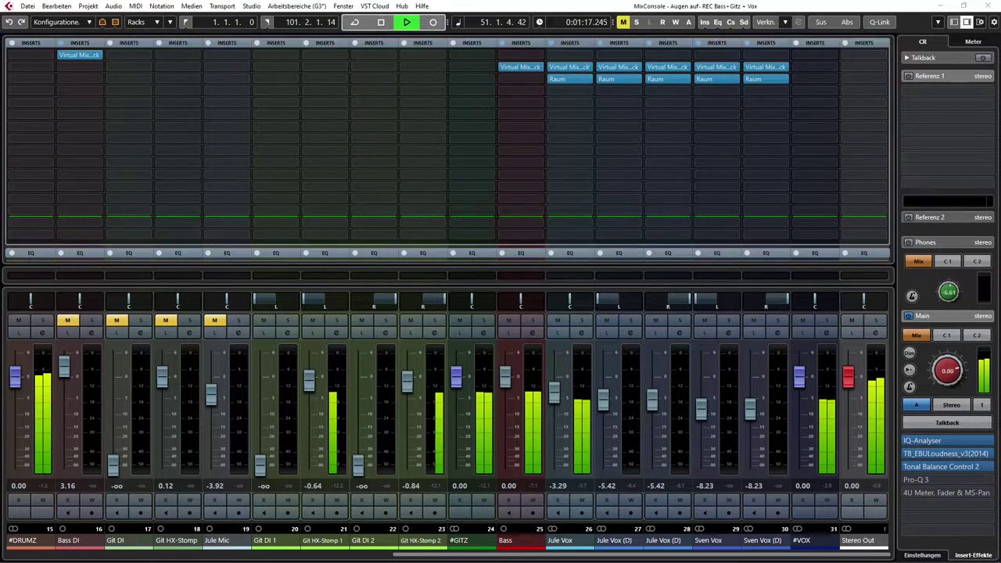
Examine the Virtual Mix Rack and Raum reverb inserts on the lead vocal channel during playback, and close their windows
{"action": "left_click", "coordinate": [571, 67]}
{"action": "left_click_drag", "start_coordinate": [582, 130], "coordinate": [215, 62]}
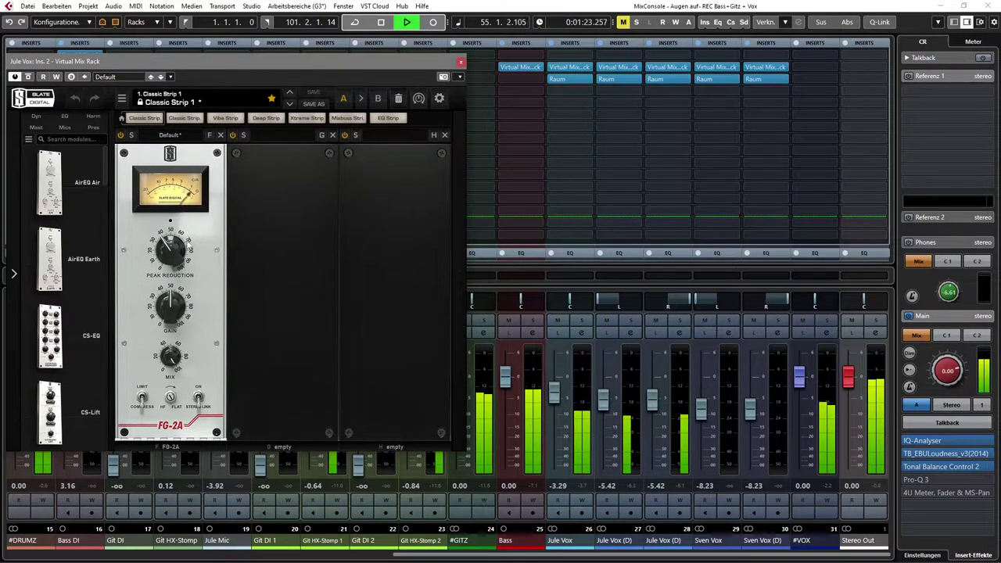
{"action": "left_click", "coordinate": [461, 62]}
{"action": "left_click", "coordinate": [561, 80]}
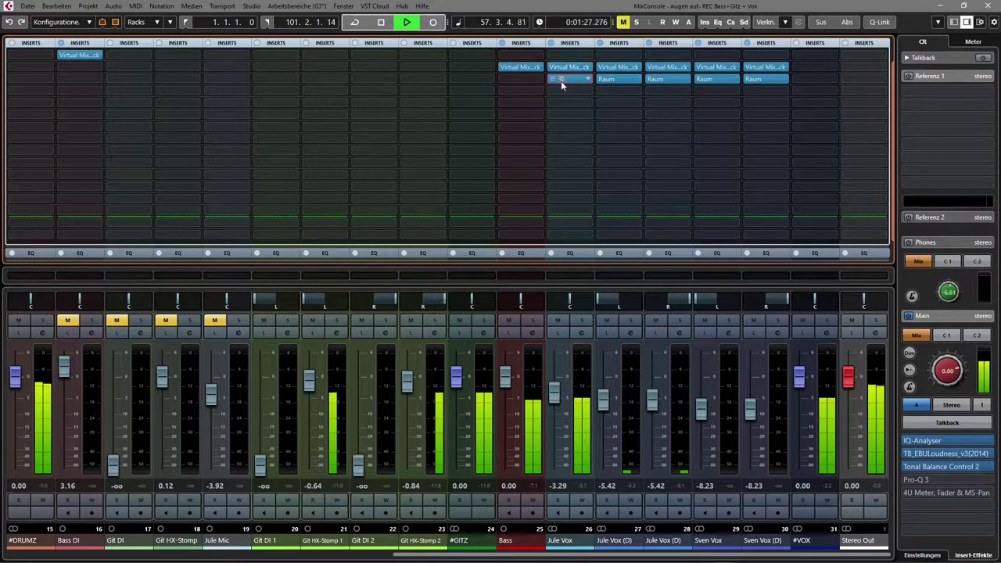
{"action": "left_click", "coordinate": [569, 79]}
{"action": "left_click_drag", "start_coordinate": [431, 116], "coordinate": [172, 107]}
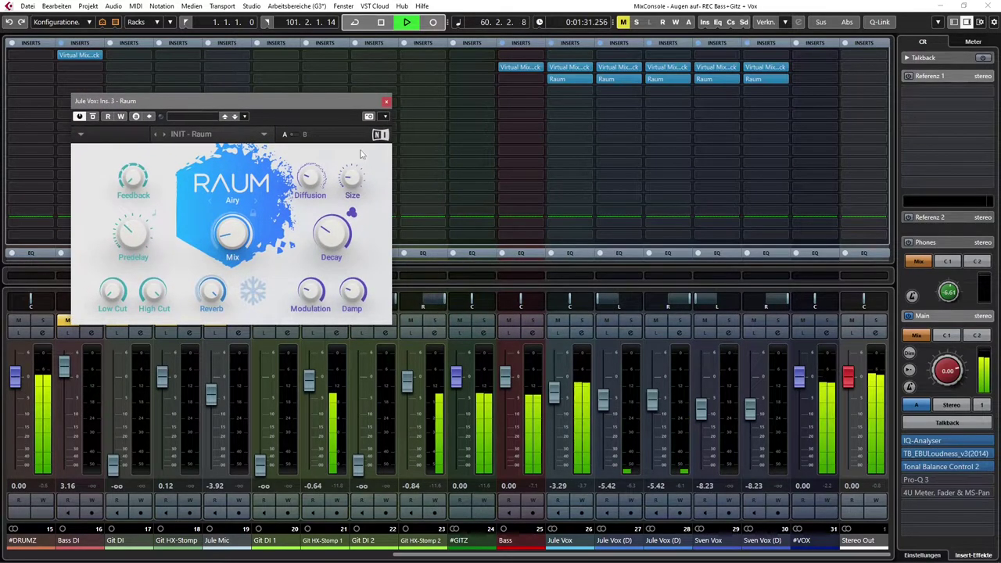
{"action": "left_click", "coordinate": [386, 101]}
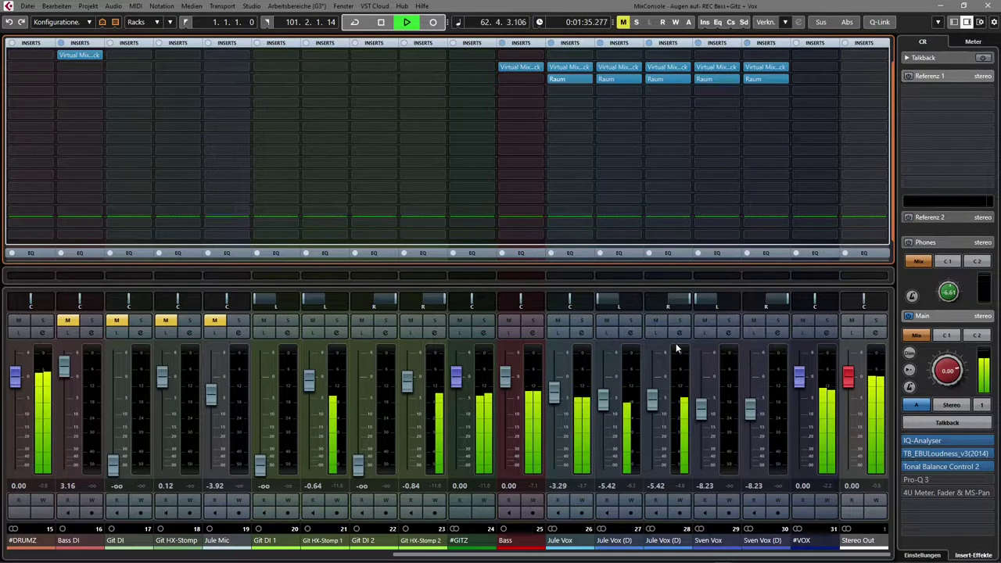
Check the gain reduction in the Bass channel's FG-2A compressor during playback, and stop playback in the project window
{"action": "left_click", "coordinate": [510, 67]}
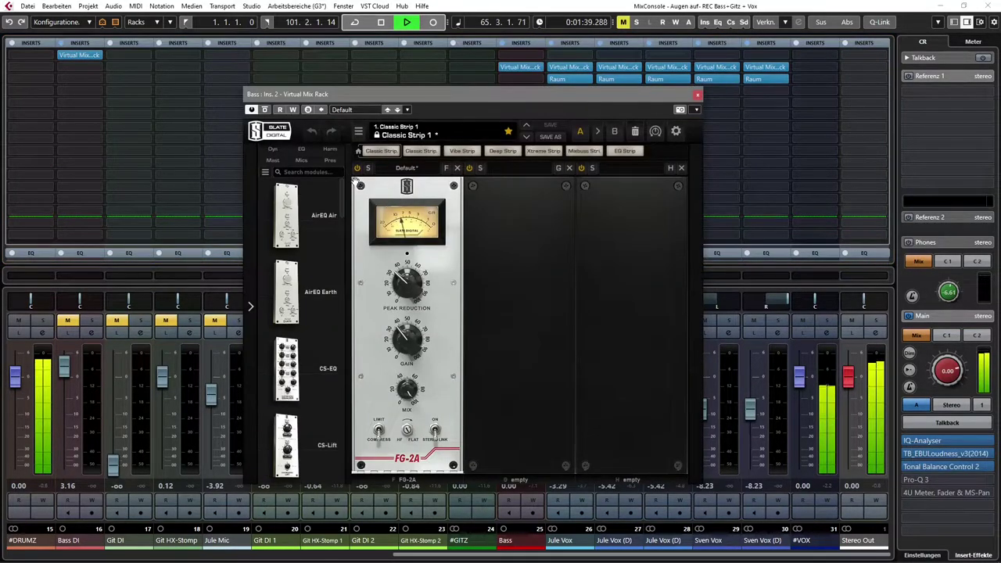
{"action": "left_click", "coordinate": [698, 96]}
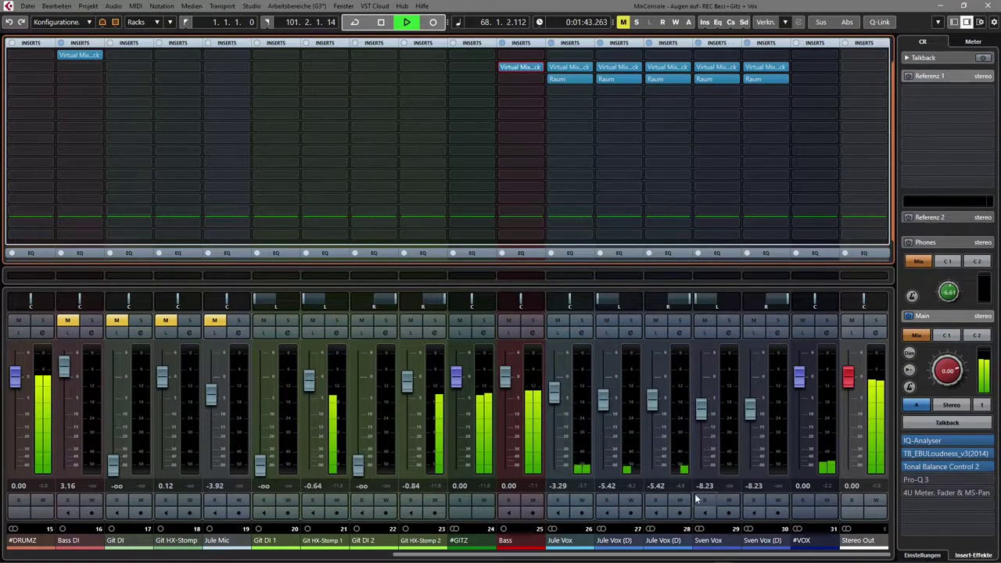
{"action": "key", "text": "F3"}
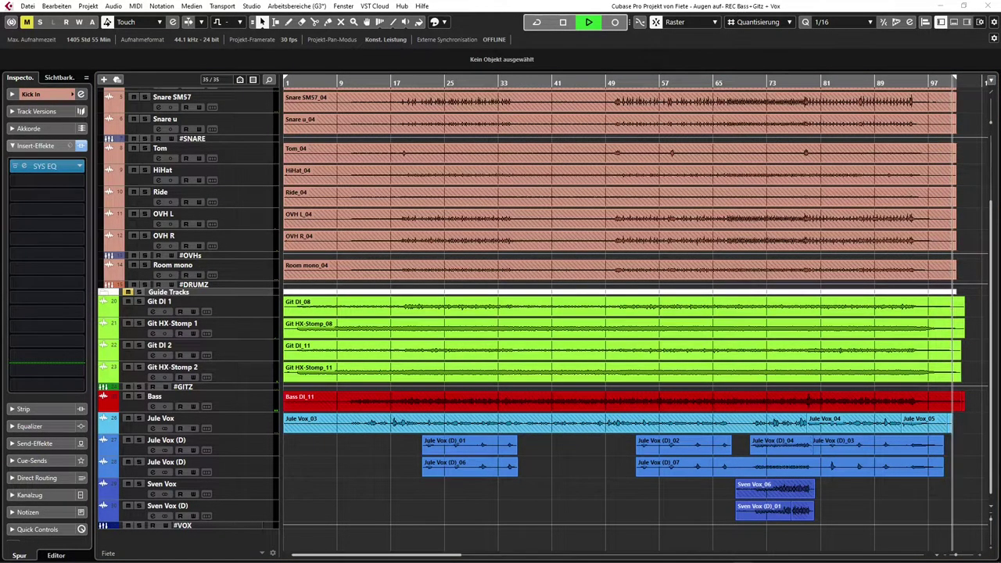
{"action": "key", "text": "space"}
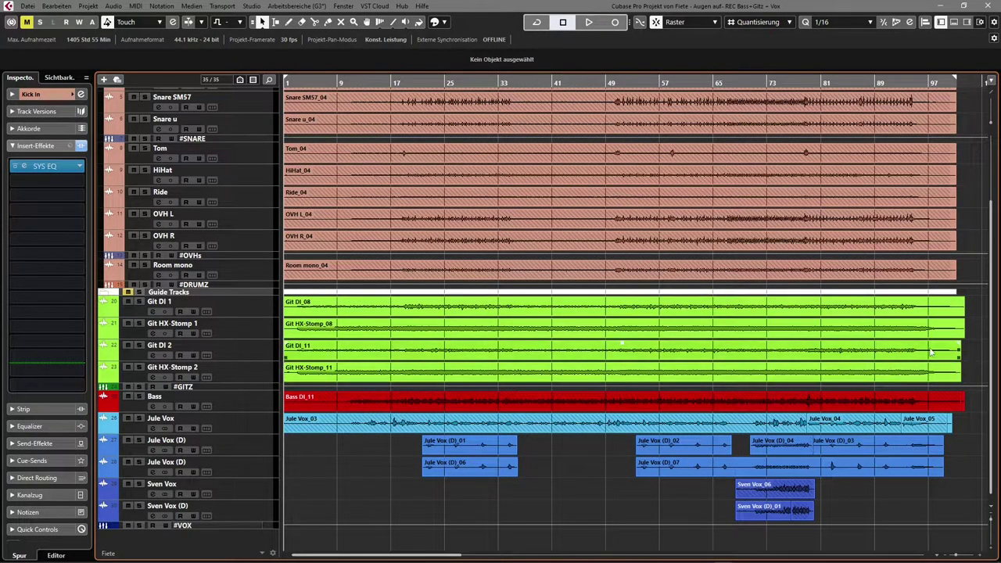
Look over the tracks from the drums to the vocals, and select the Bass track
{"action": "scroll", "coordinate": [691, 347], "scroll_direction": "up", "scroll_amount": 3}
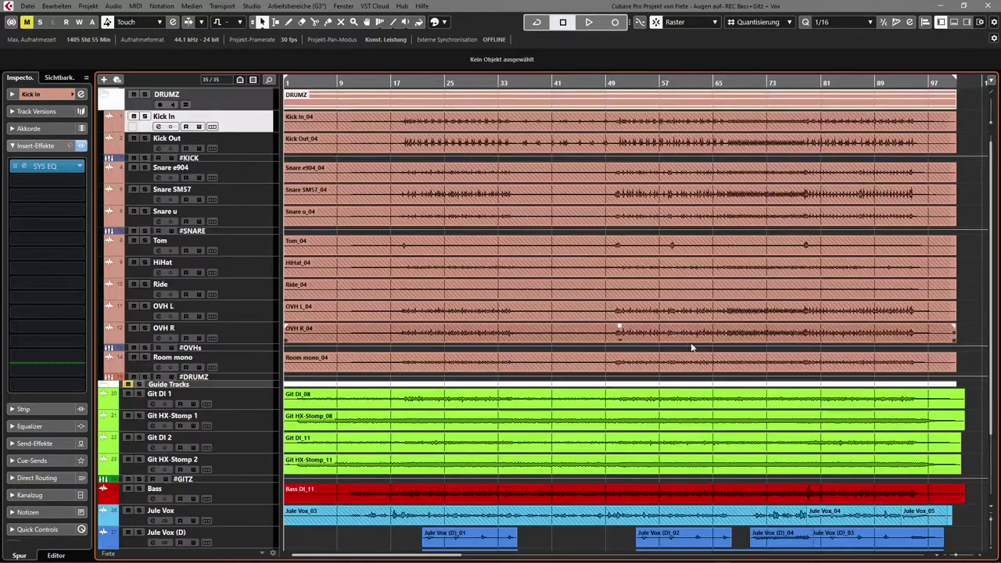
{"action": "scroll", "coordinate": [691, 347], "scroll_direction": "up", "scroll_amount": 1}
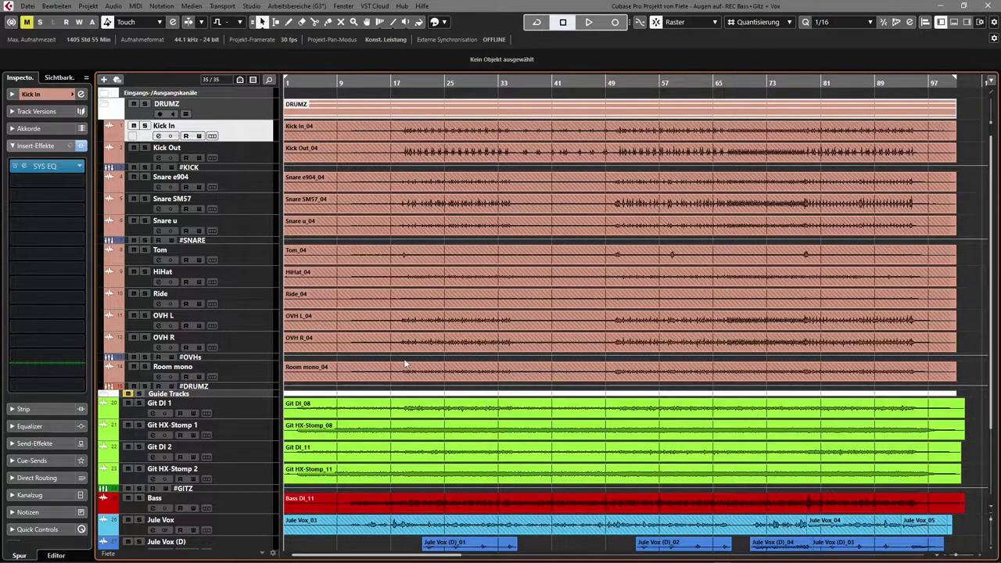
{"action": "scroll", "coordinate": [386, 407], "scroll_direction": "down", "scroll_amount": 4}
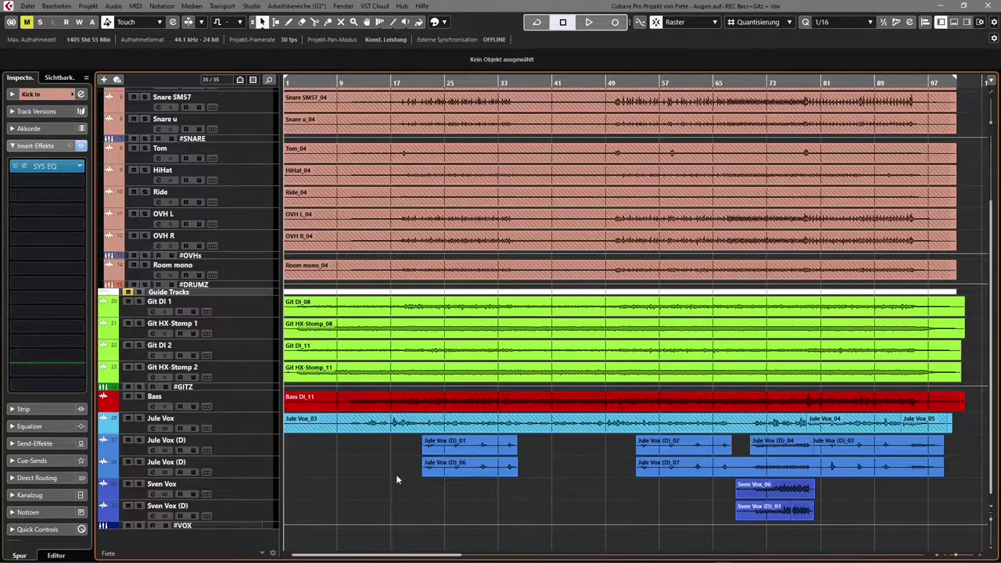
{"action": "scroll", "coordinate": [396, 474], "scroll_direction": "up", "scroll_amount": 4}
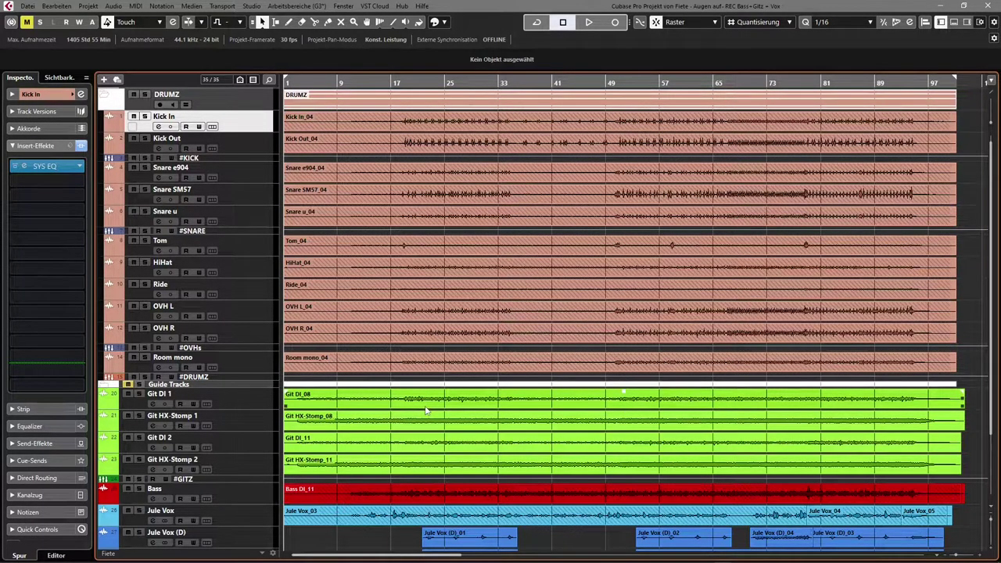
{"action": "scroll", "coordinate": [426, 411], "scroll_direction": "down", "scroll_amount": 4}
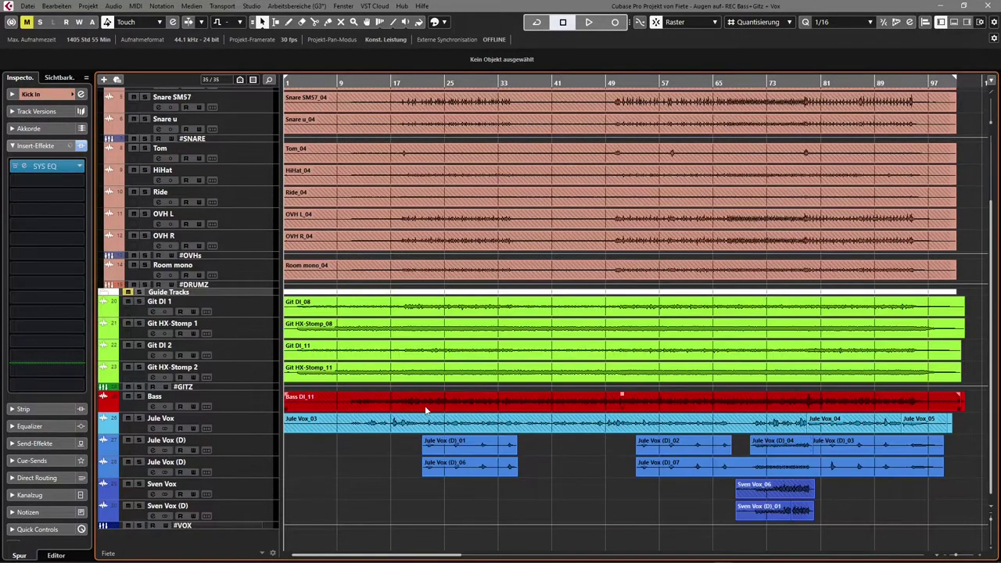
{"action": "left_click", "coordinate": [264, 411]}
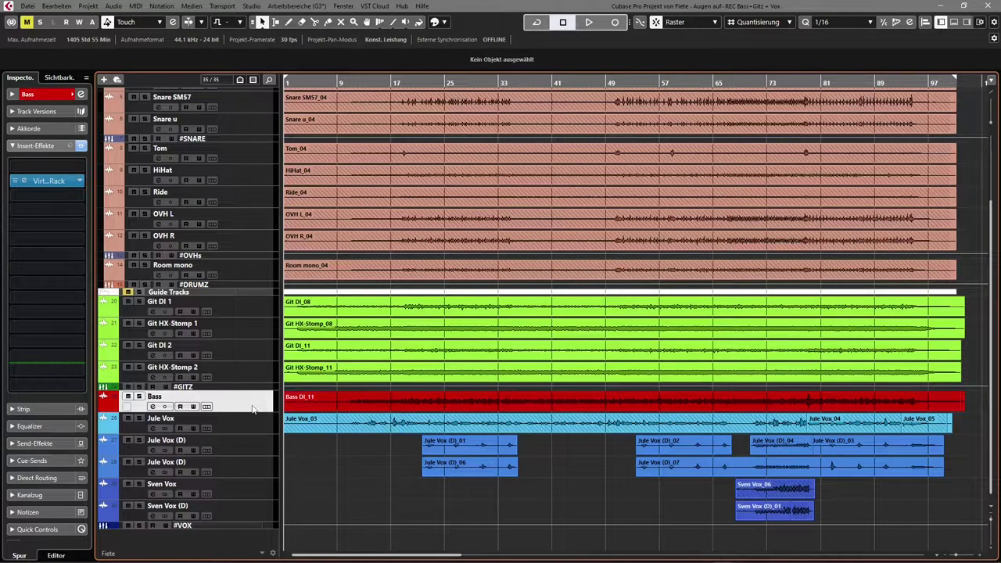